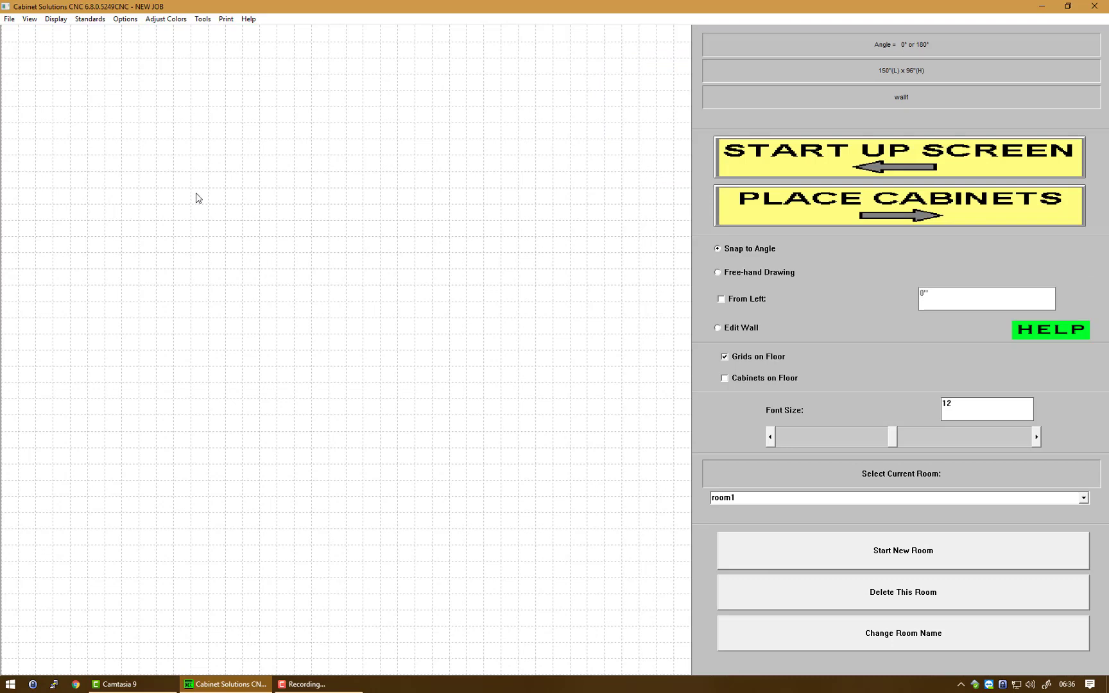
- Draw a 150-inch horizontal wall and a 100-inch wall running perpendicular down from its left end
left_click_drag(173, 171, 294, 171)
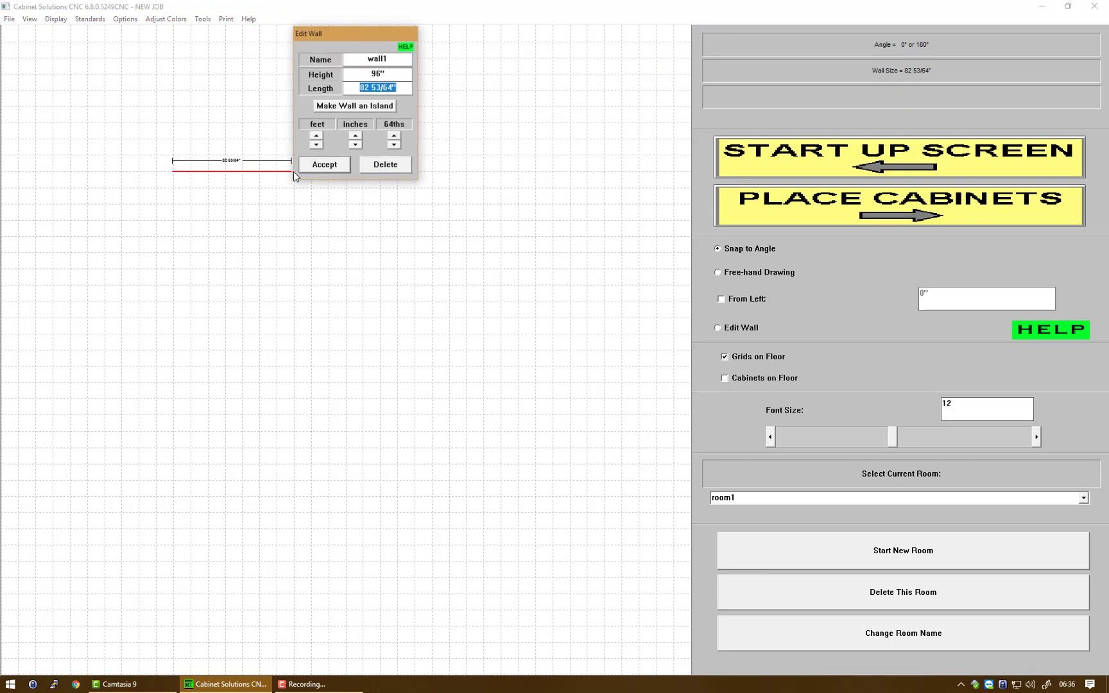
type("150")
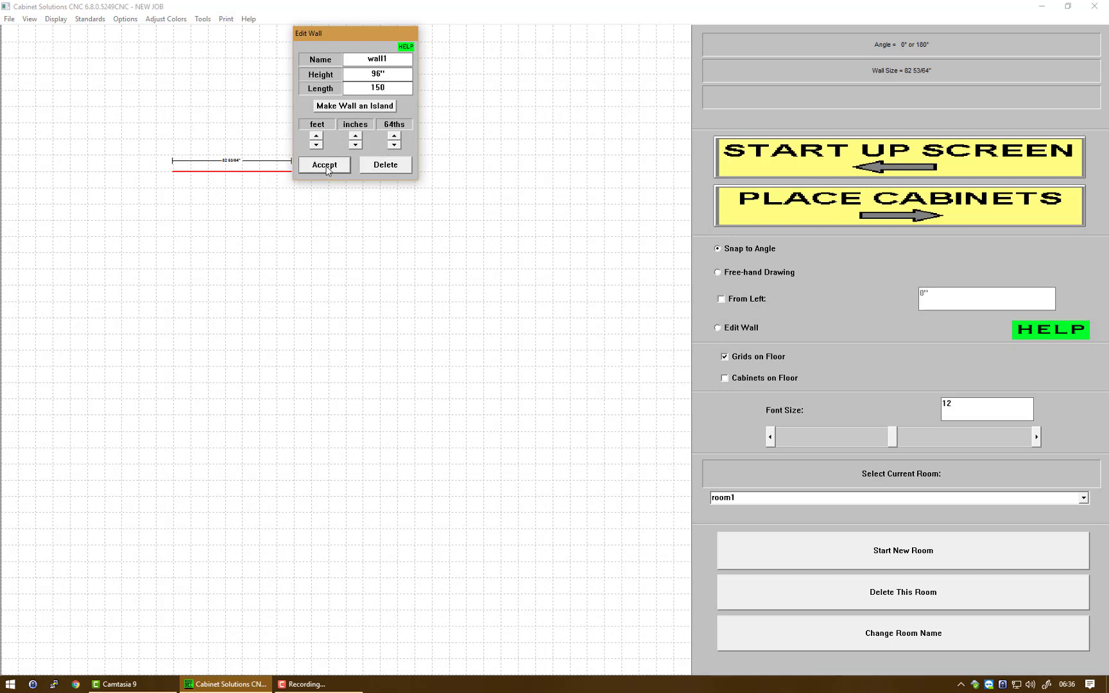
left_click(326, 167)
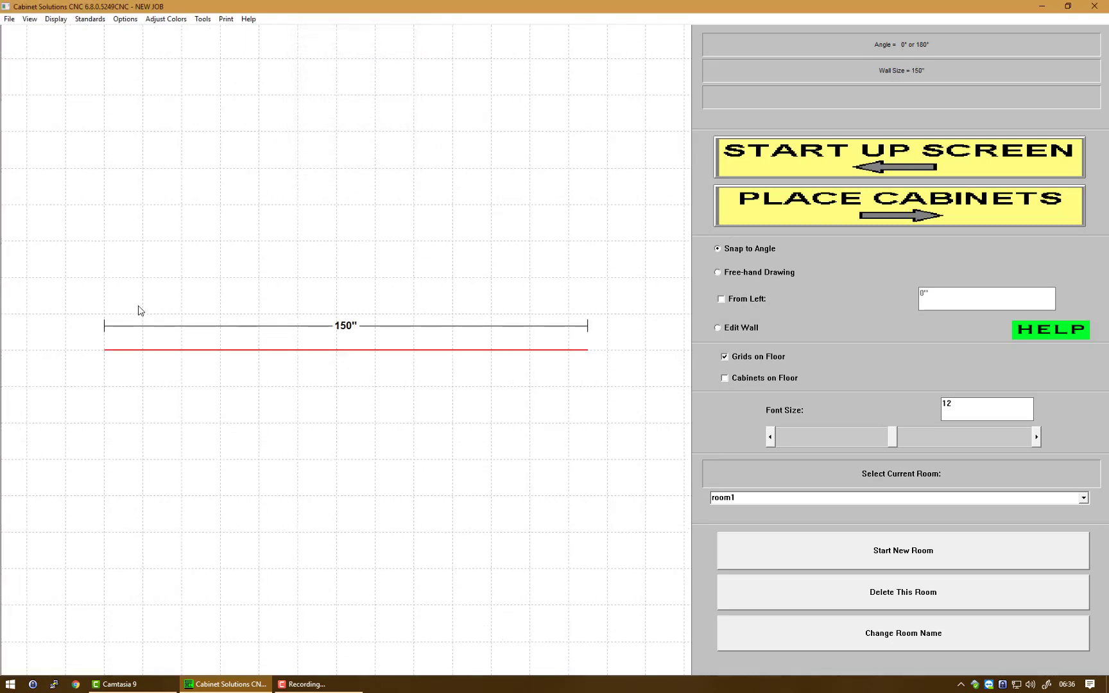
left_click(107, 418)
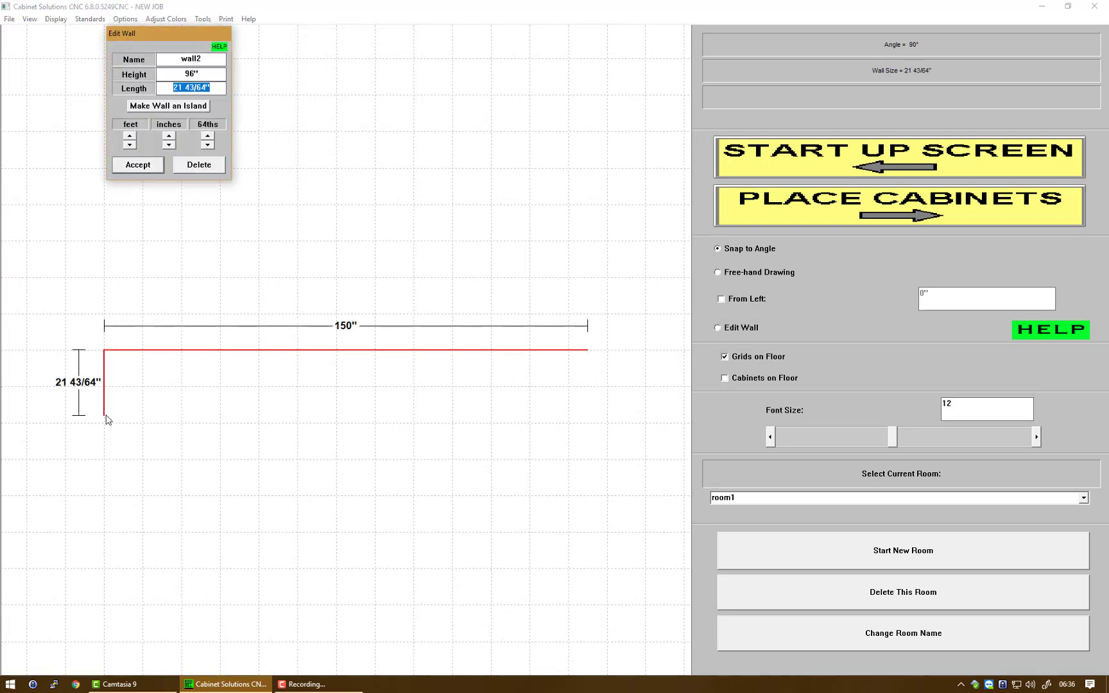
type("100")
key("Return")
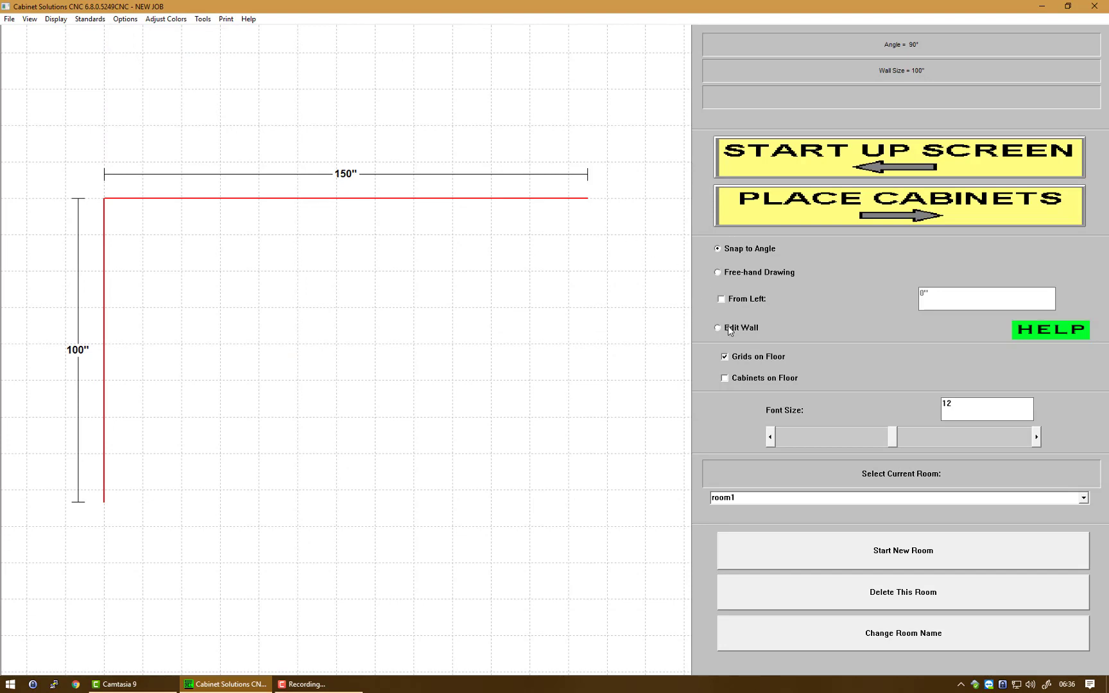
- Place a 36-inch-wide Sub-Zero refrigerator on the 150-inch wall, 1.5 inches from the wall's right end
left_click(773, 225)
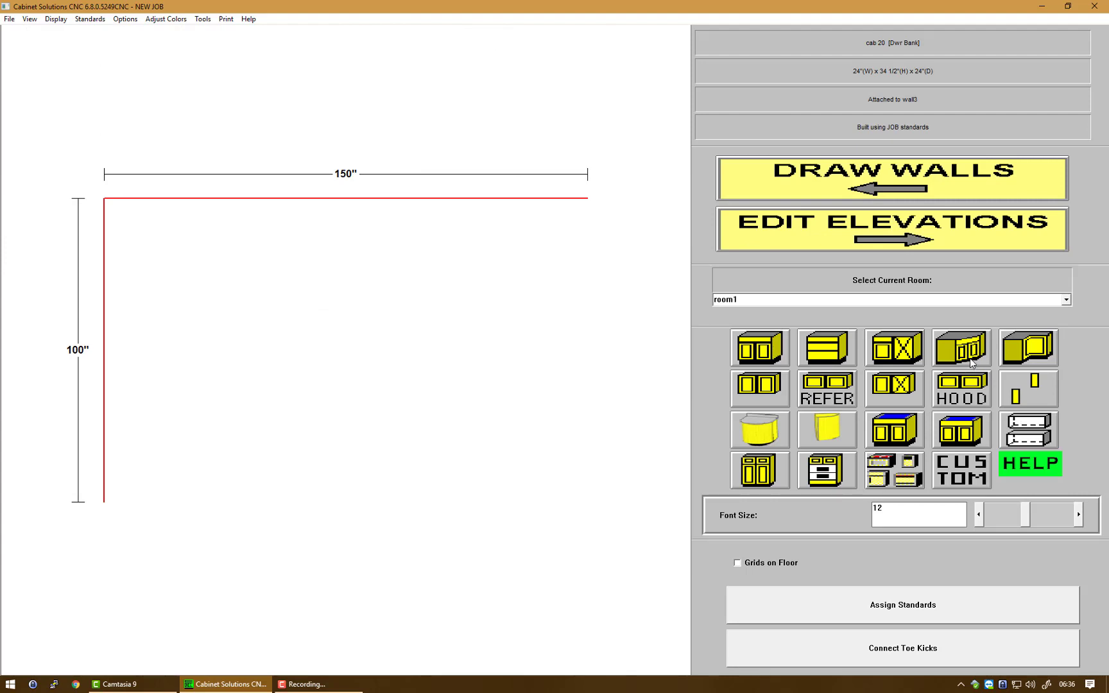
left_click(899, 482)
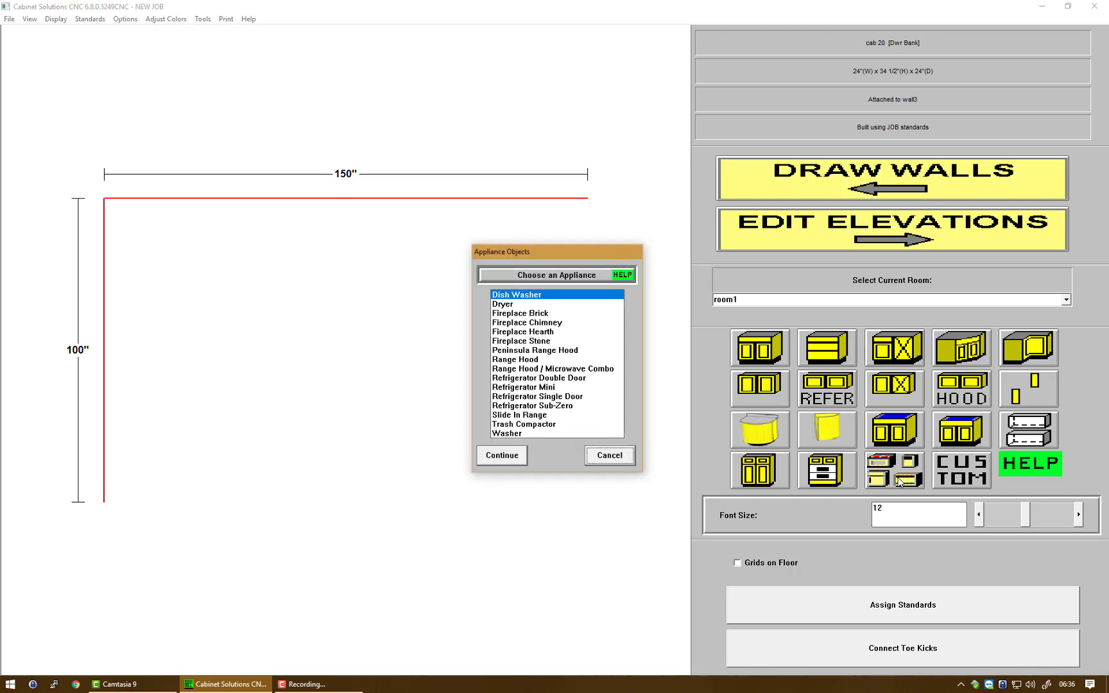
left_click(555, 407)
left_click(502, 455)
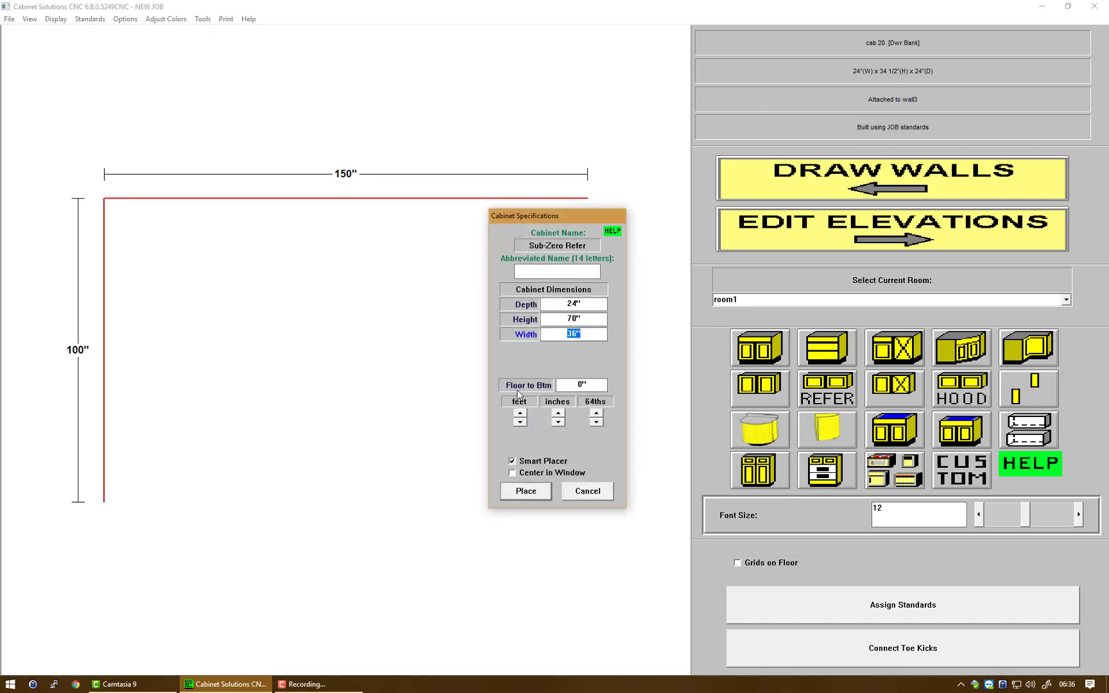
left_click(525, 491)
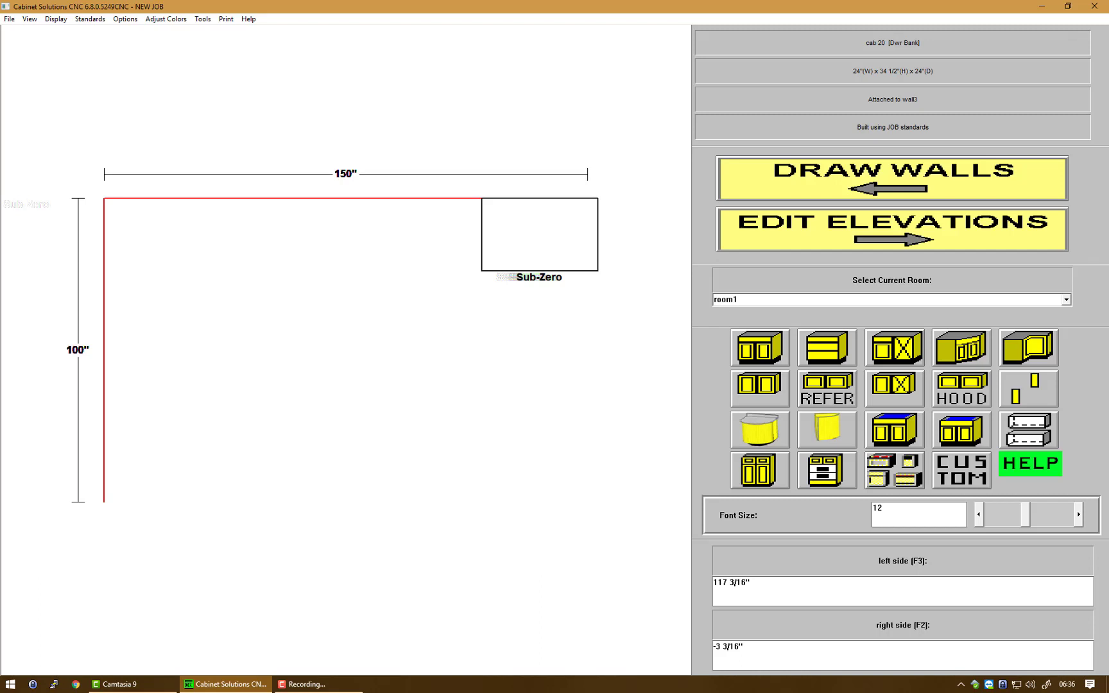
key("F2")
type("1.5")
key("Return")
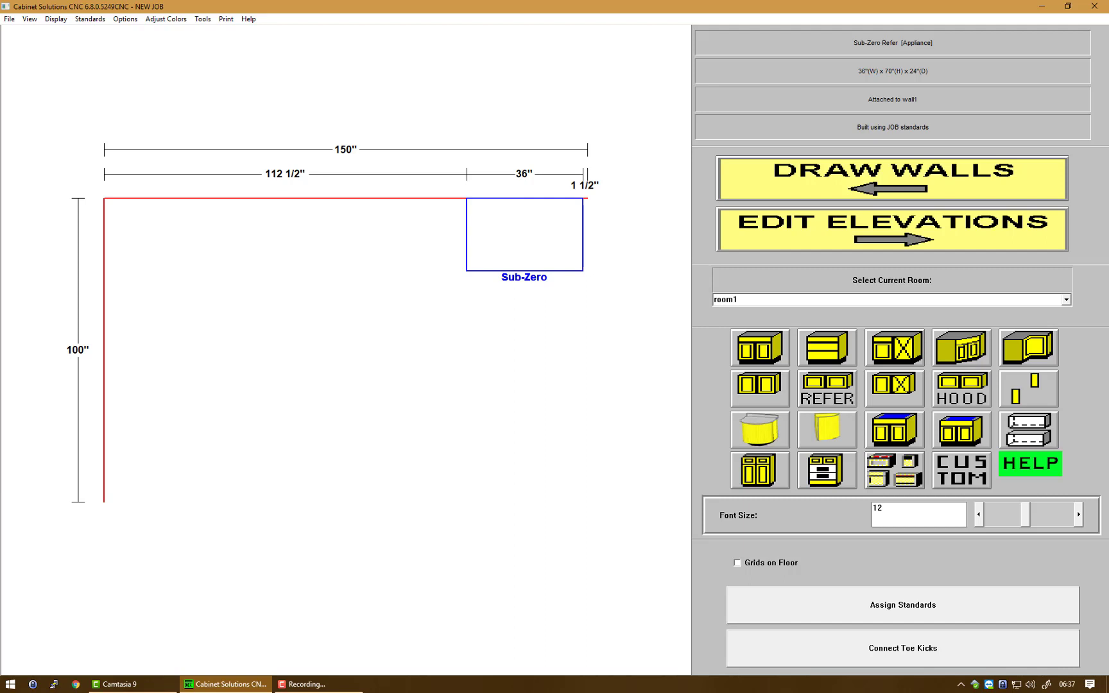
- Place an angle corner base cabinet where the walls meet and a 24-inch base cabinet beside it on the 150-inch wall
left_click(960, 360)
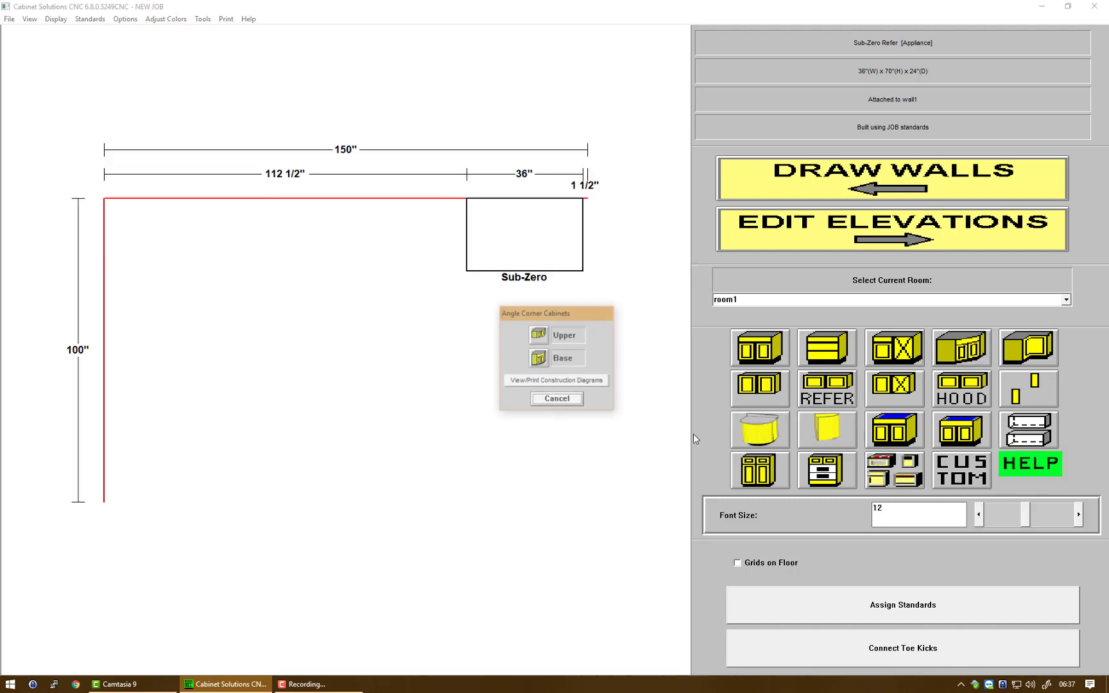
left_click(539, 359)
left_click(459, 441)
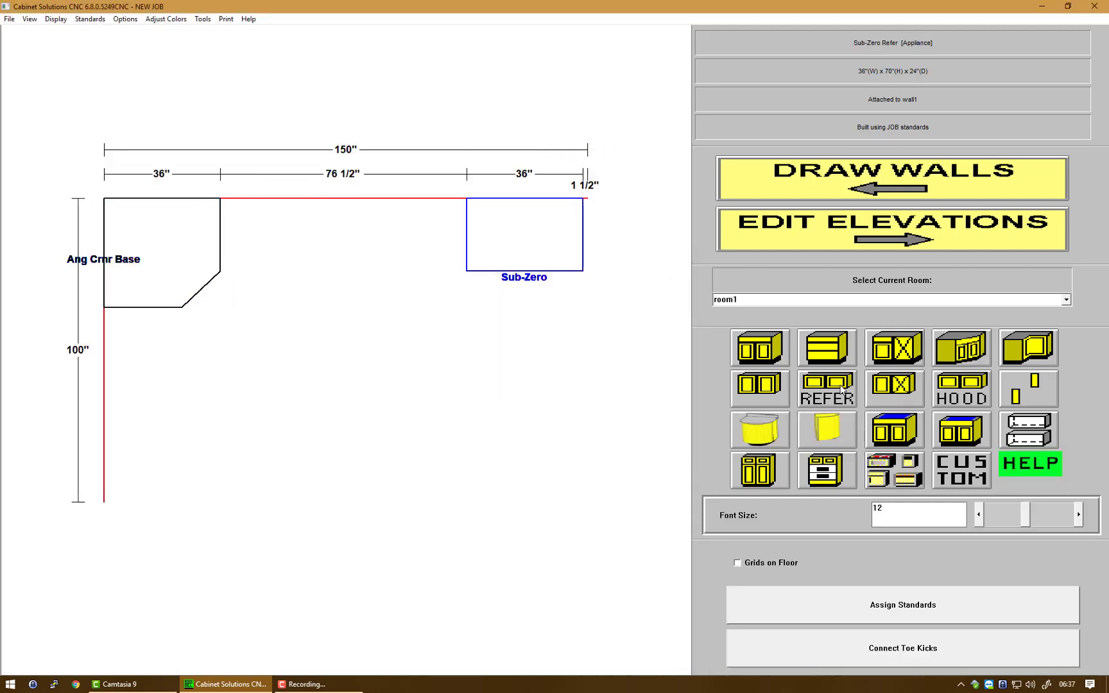
left_click(762, 353)
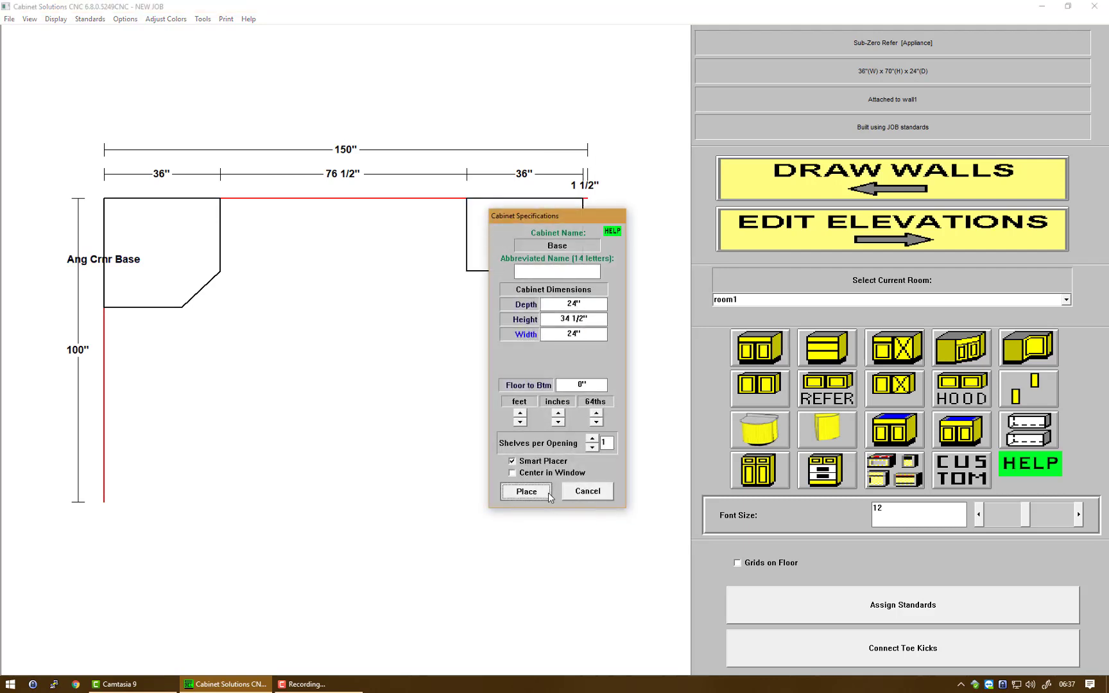
left_click(525, 491)
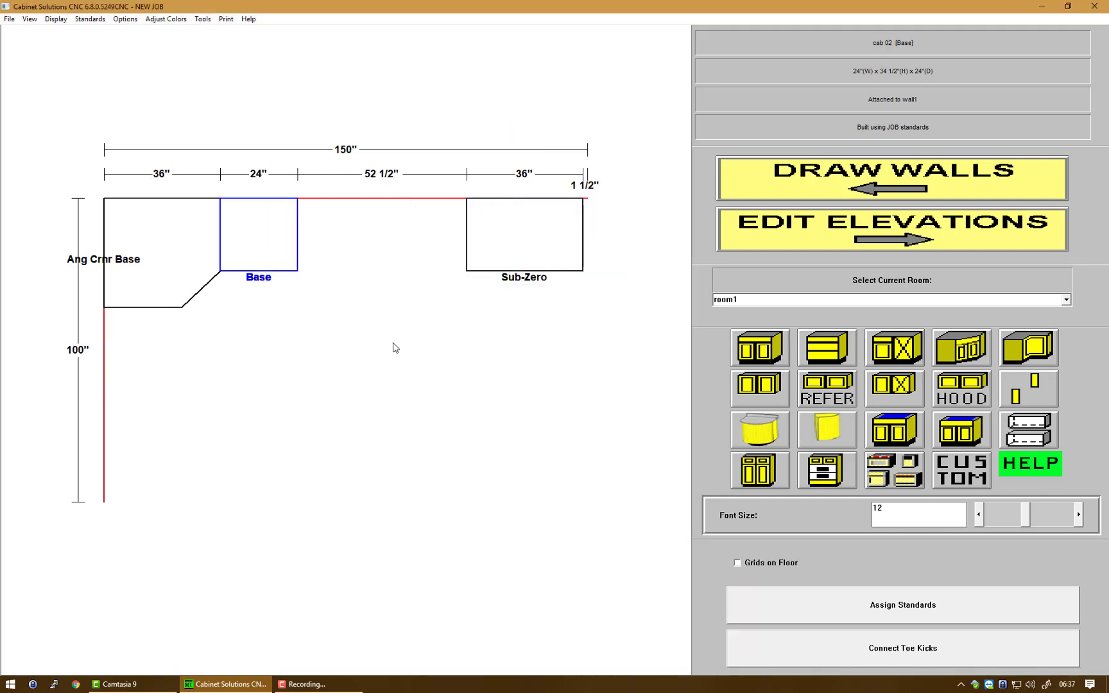
- Add a 36-inch sink base beside the base cabinet and a 15-inch drawer bank between the sink and the refrigerator
left_click(907, 436)
left_click(532, 491)
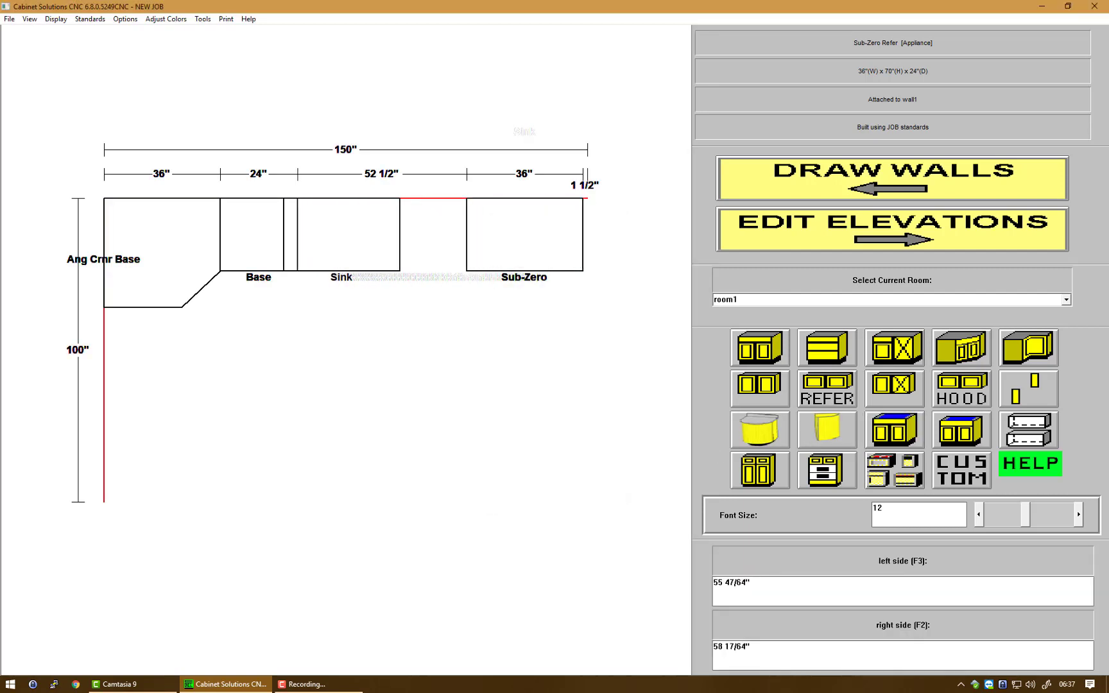
left_click(500, 235)
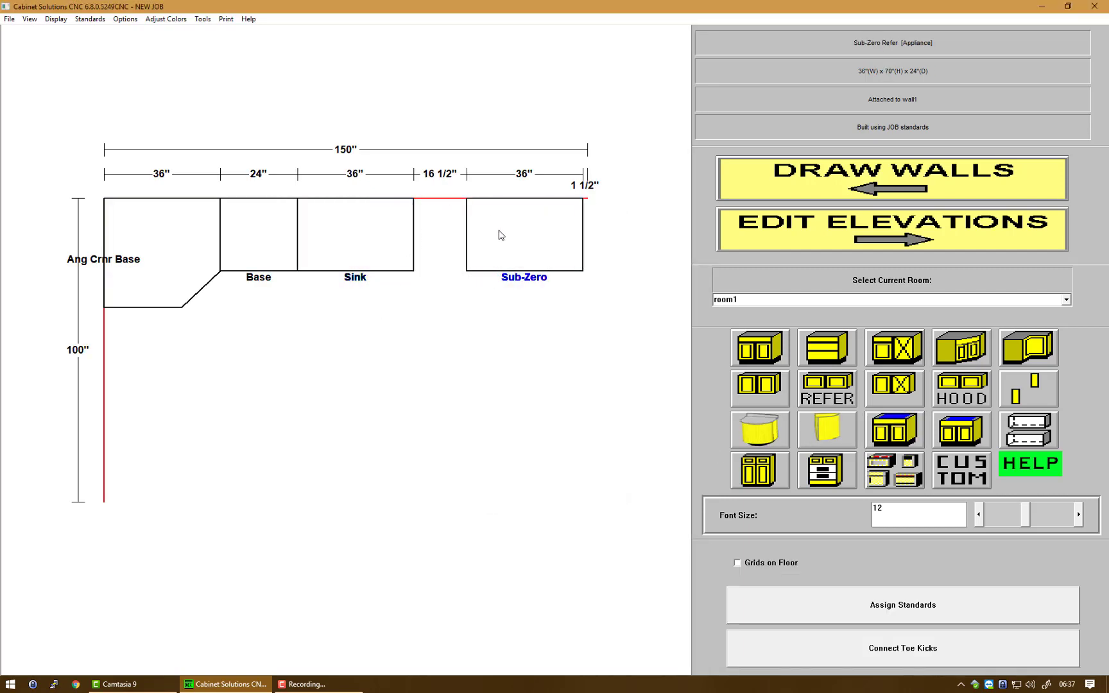
left_click(831, 345)
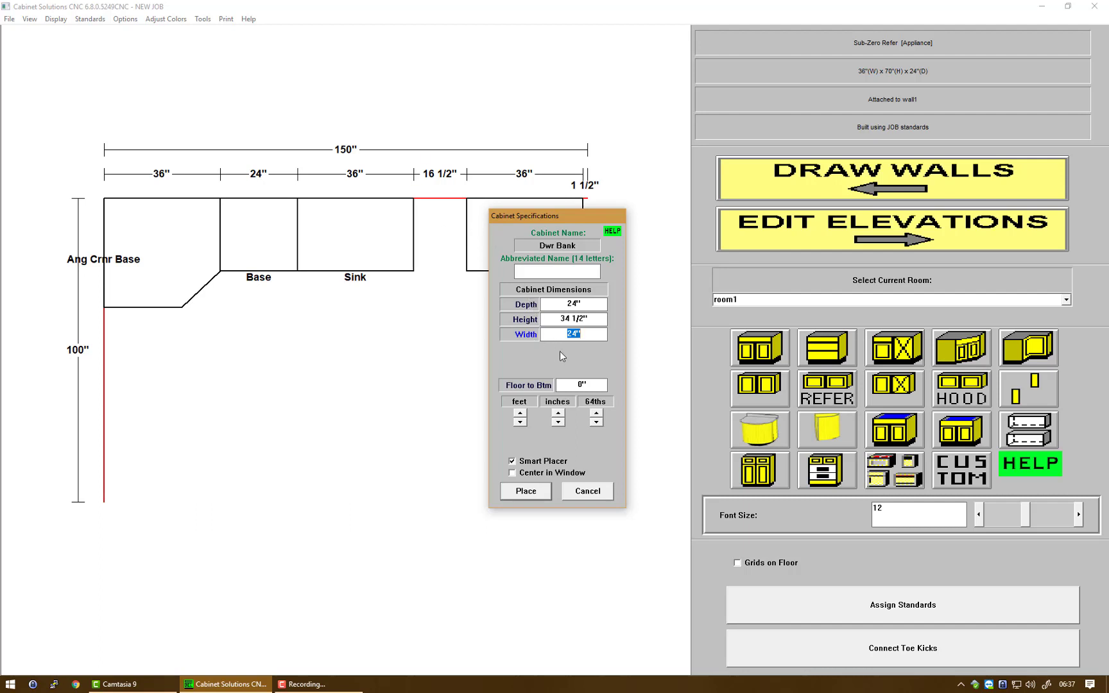
left_click(559, 491)
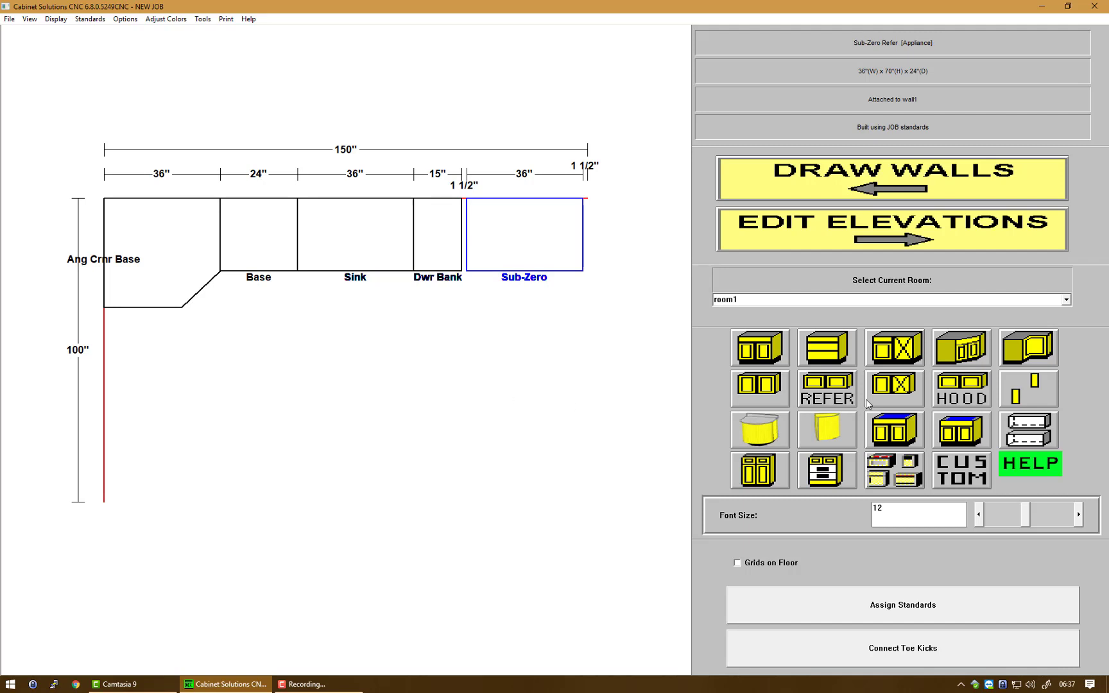
- Place a 24-inch base cabinet below the corner cabinet on the 100-inch wall, followed by a 24-inch drawer bank
left_click(761, 360)
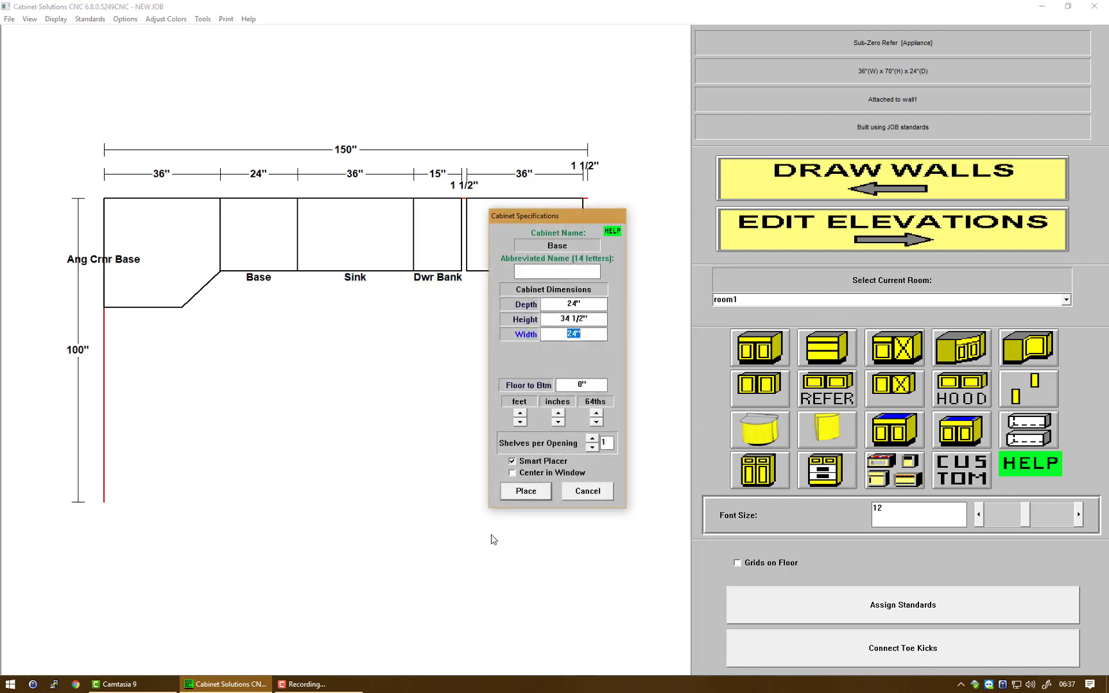
left_click(515, 497)
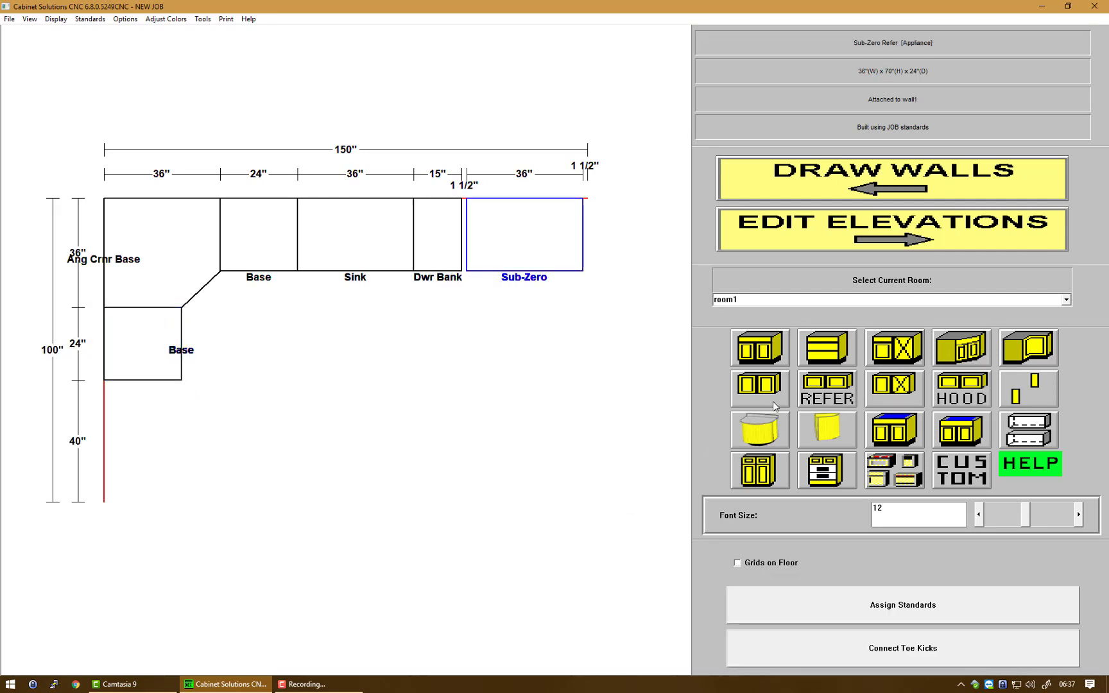
left_click(827, 347)
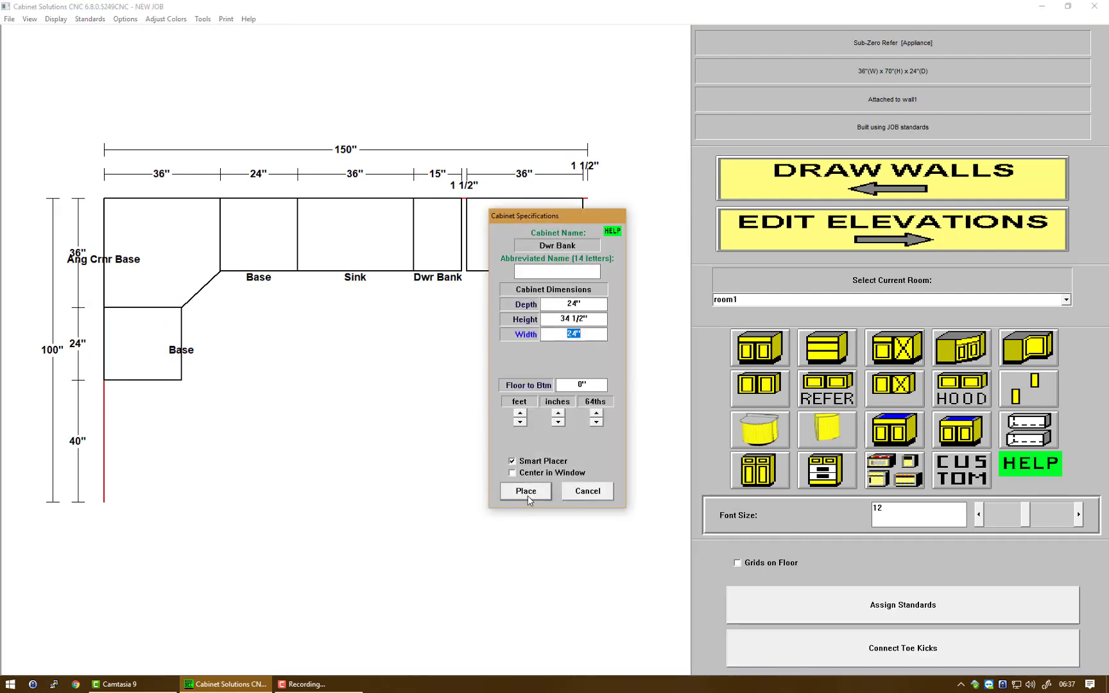
left_click(528, 496)
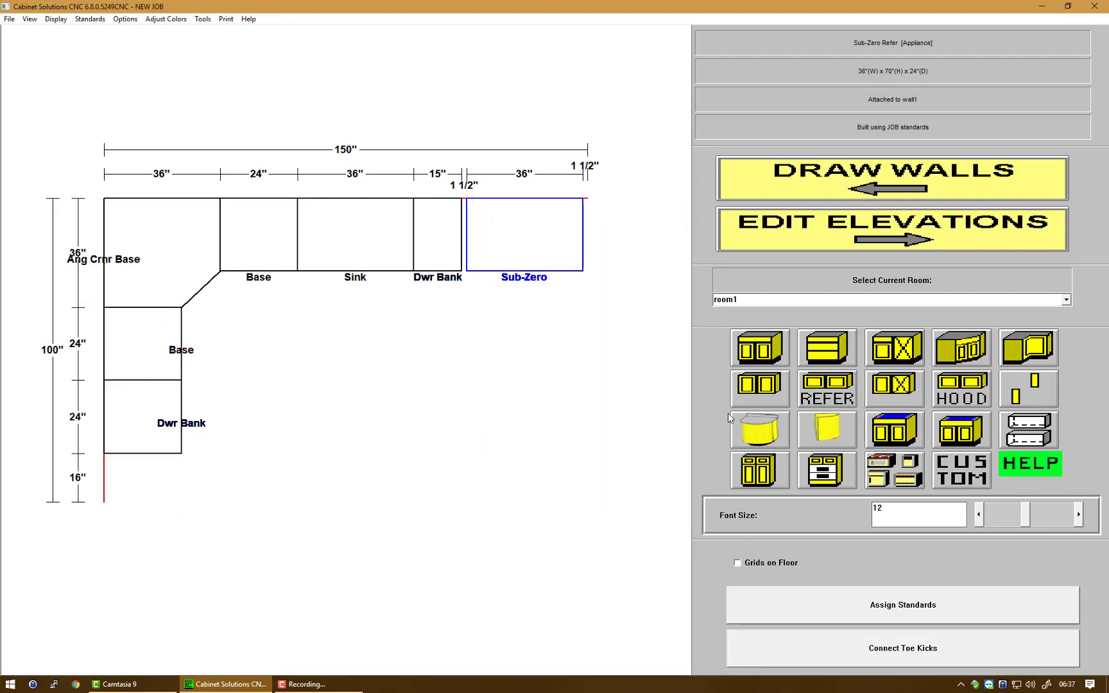
- Fill the remaining end of the 100-inch wall with a 16-inch base cabinet
left_click(759, 347)
left_click(524, 491)
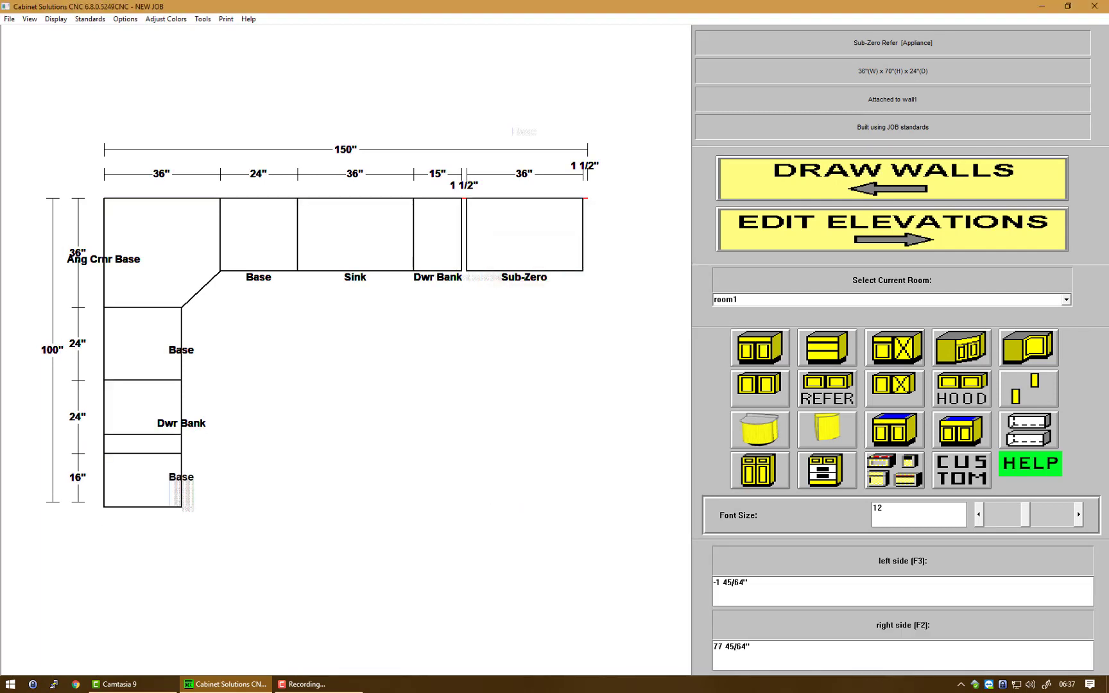
left_click(183, 488)
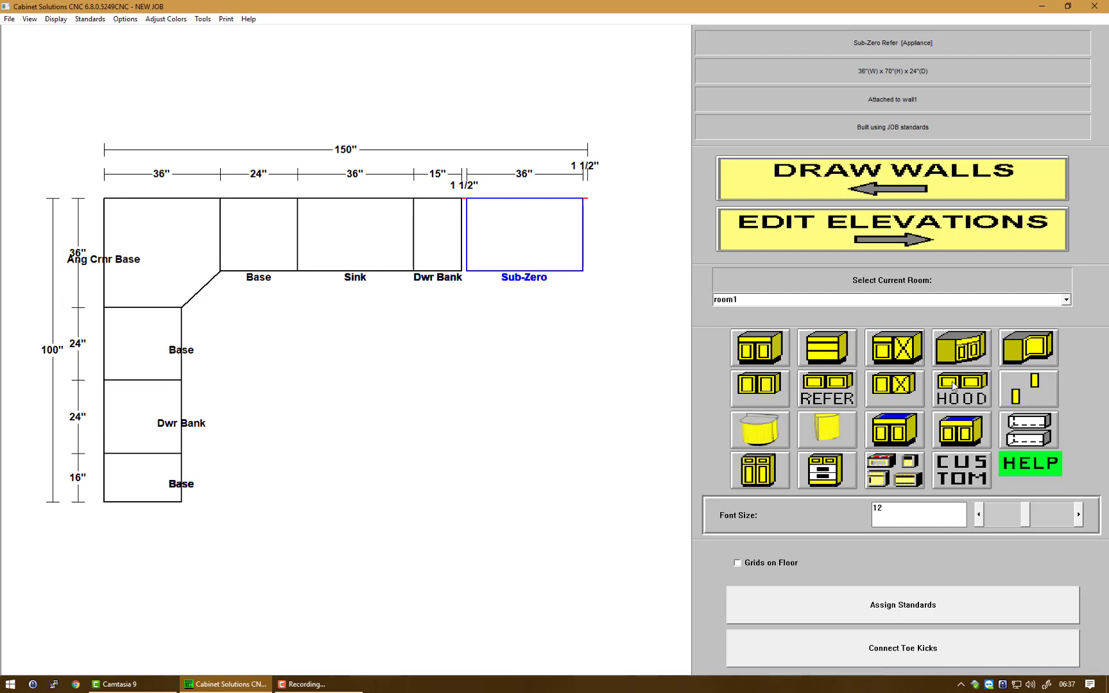
- Place a 39-inch-wide refrigerator upper over the Sub-Zero with its bottom 71 inches above the floor
left_click(814, 390)
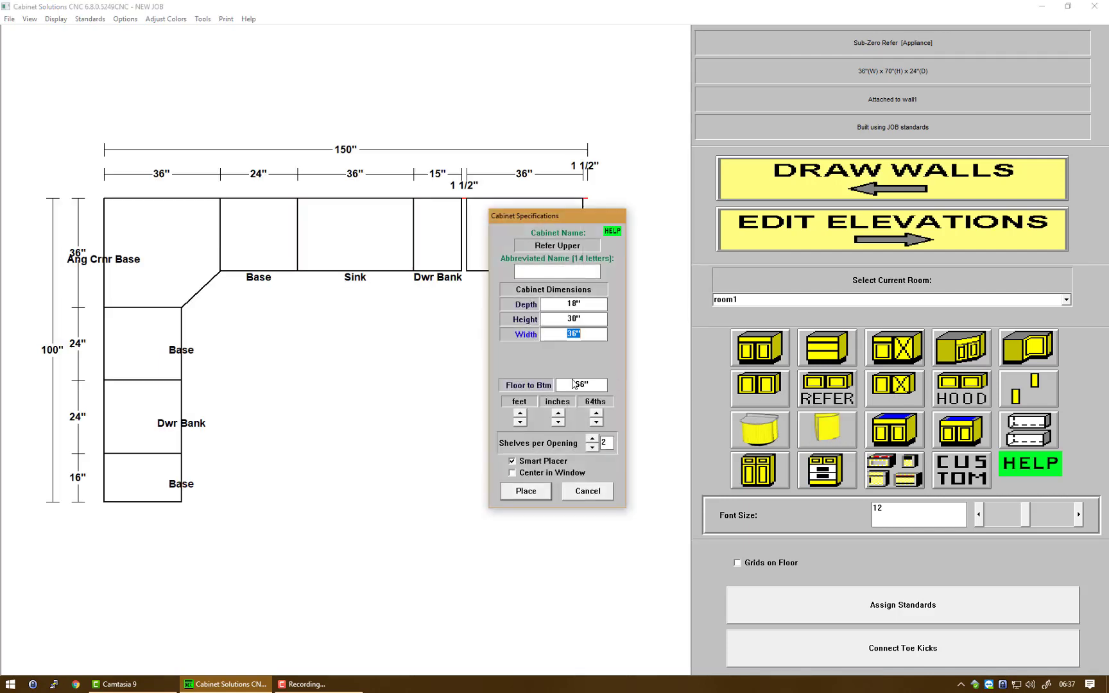
left_click(610, 387)
type("71")
left_click(573, 334)
type("39")
left_click(525, 491)
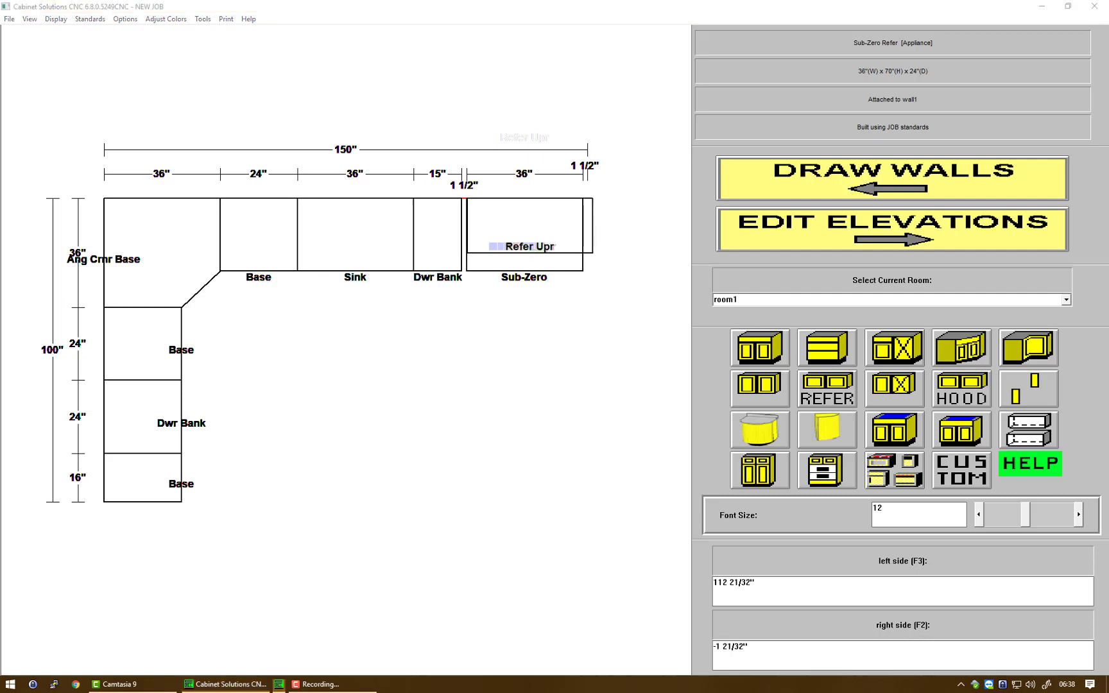
left_click(547, 388)
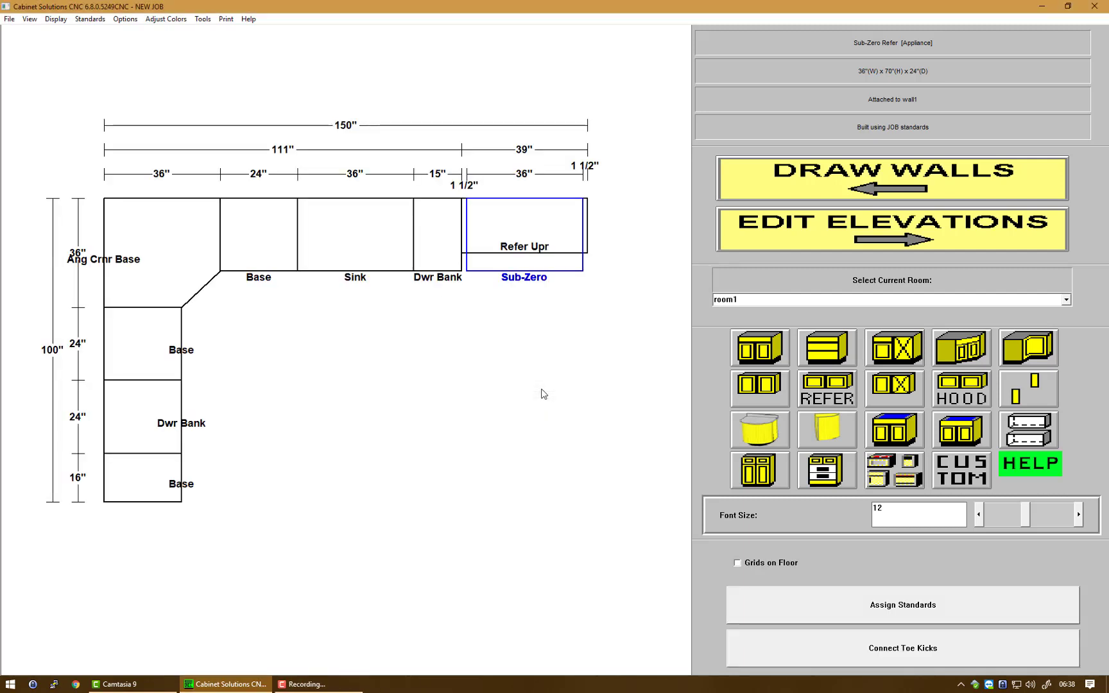
- Place an angle corner upper cabinet above the corner base, with depth and width both set to 36 inches
left_click(981, 348)
left_click(545, 337)
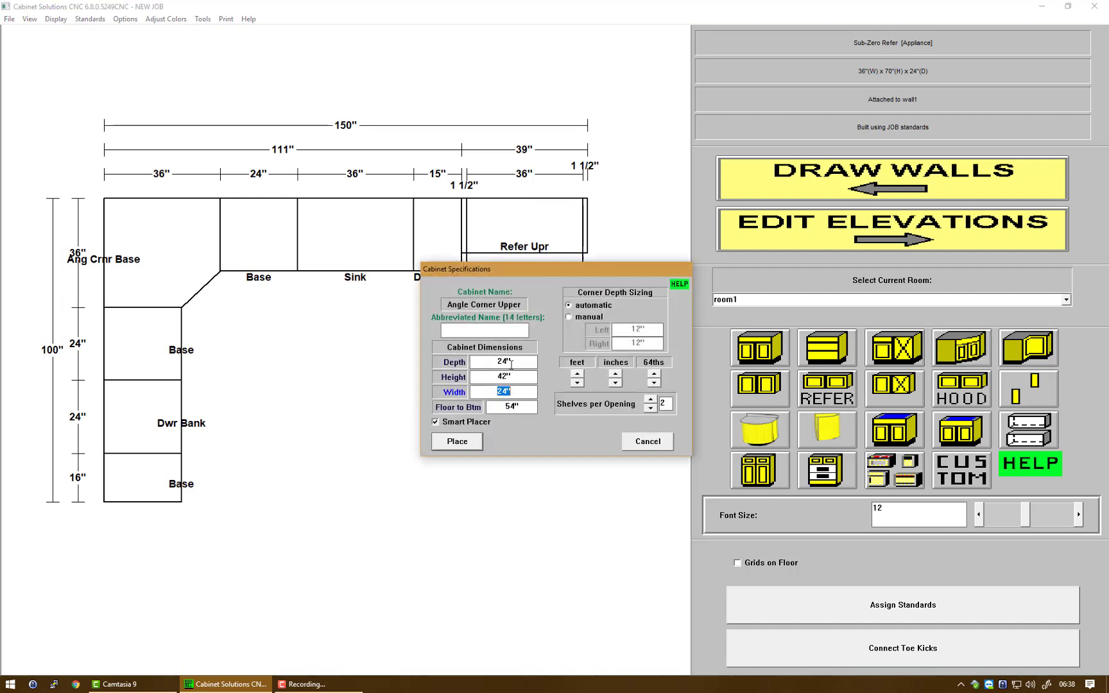
left_click(493, 363)
type("36")
left_click(496, 388)
type("36")
left_click(460, 441)
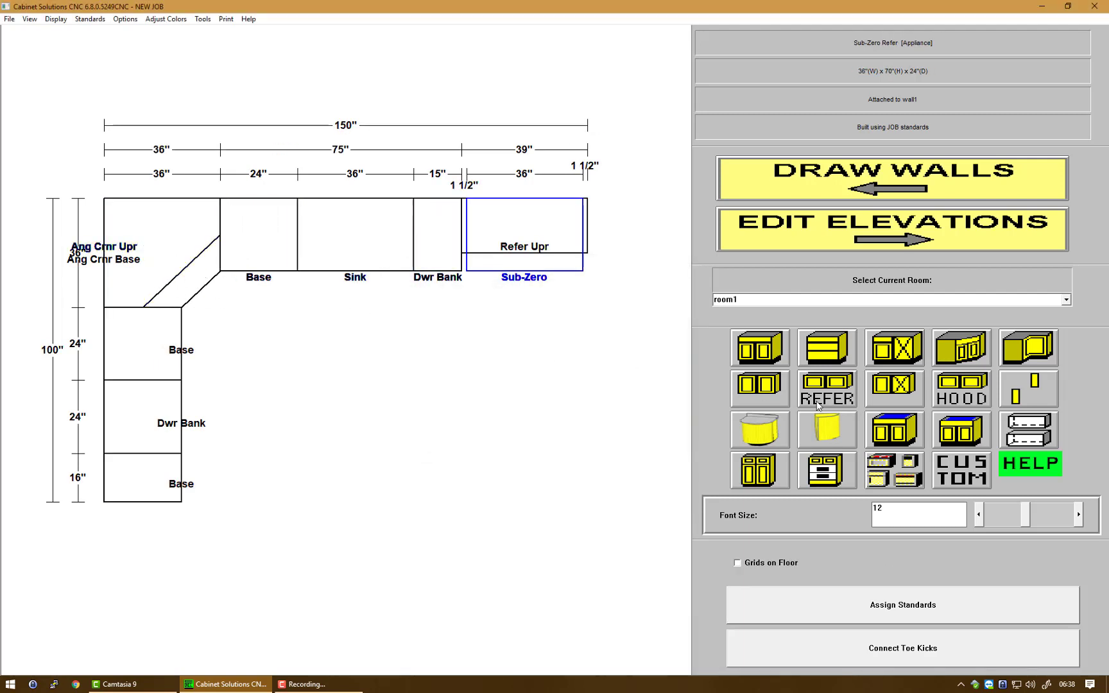
- Place a 24-inch-wide upper cabinet above the base cabinet next to the corner on the 150-inch wall
left_click(767, 361)
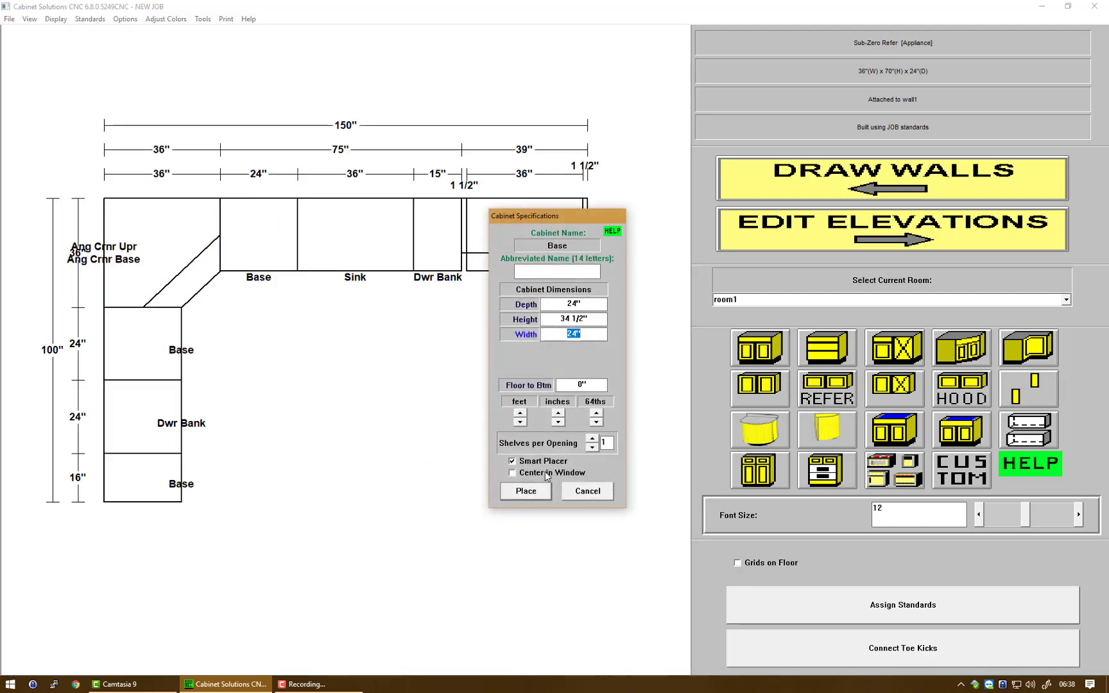
left_click(605, 488)
left_click(763, 394)
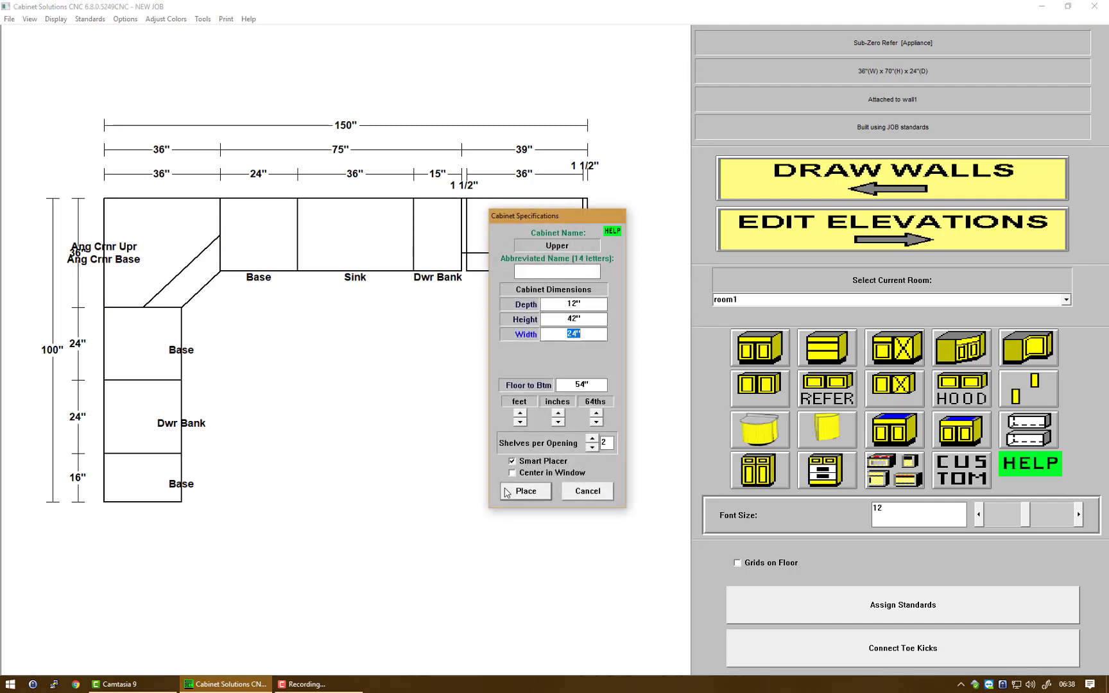
left_click(524, 491)
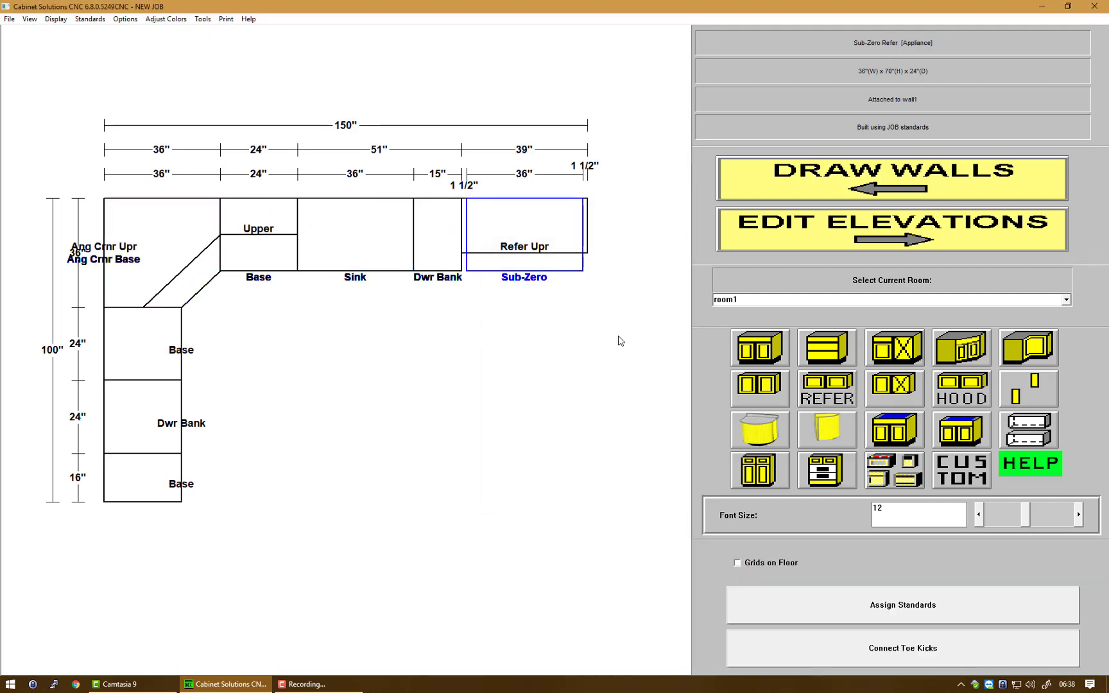
- Place a 15-inch-wide upper cabinet above the drawer bank beside the refrigerator
left_click(764, 386)
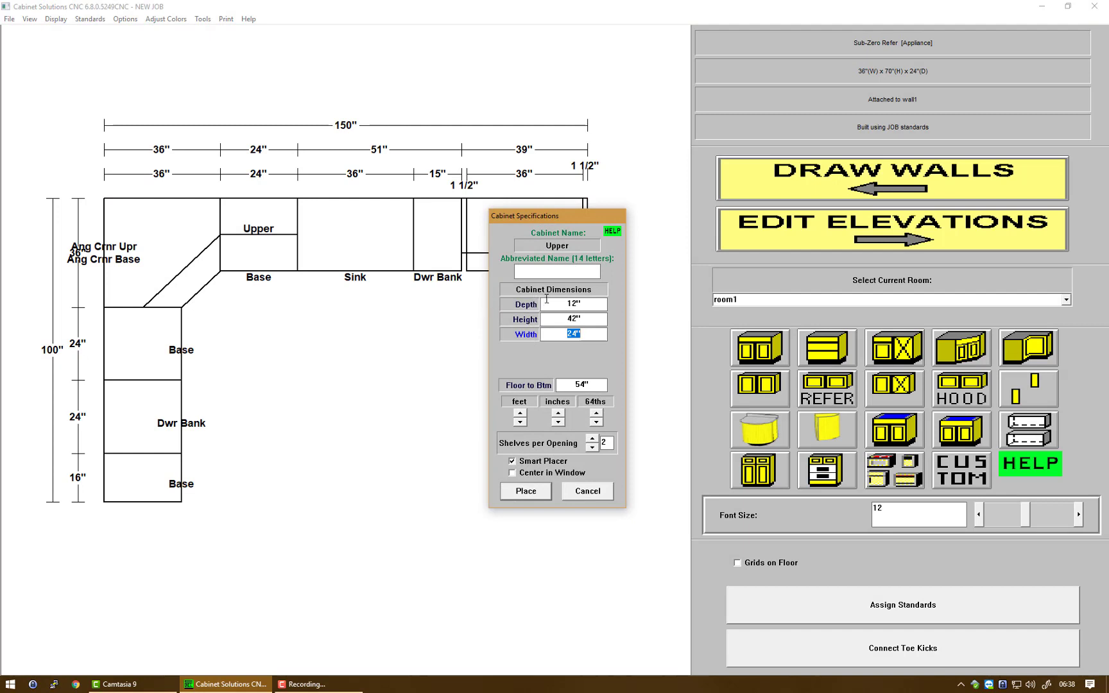
left_click(557, 319)
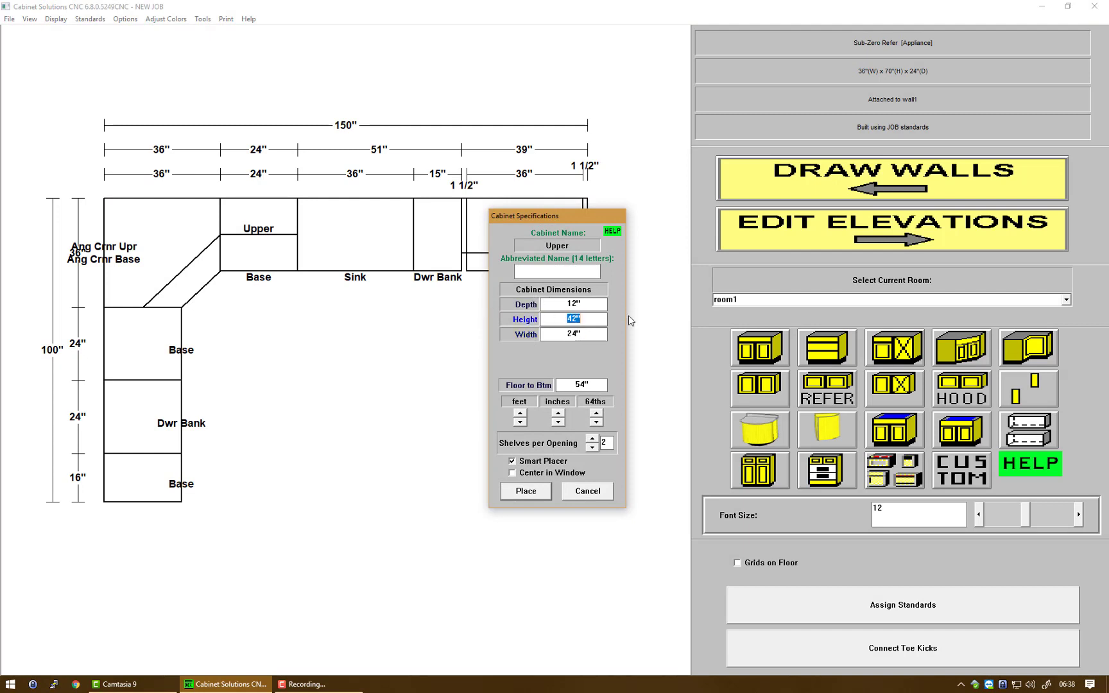
left_click(550, 333)
type("15")
left_click(525, 492)
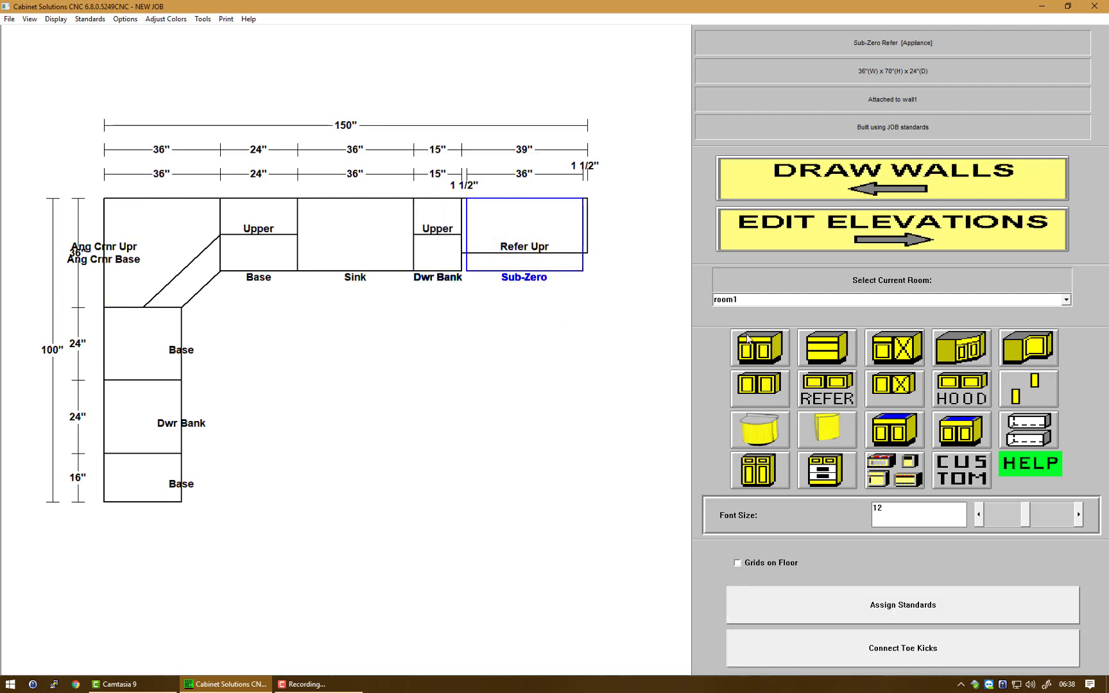
- Place a 16-inch-wide upper cabinet above the 16-inch base at the open end of the 100-inch wall
left_click(761, 383)
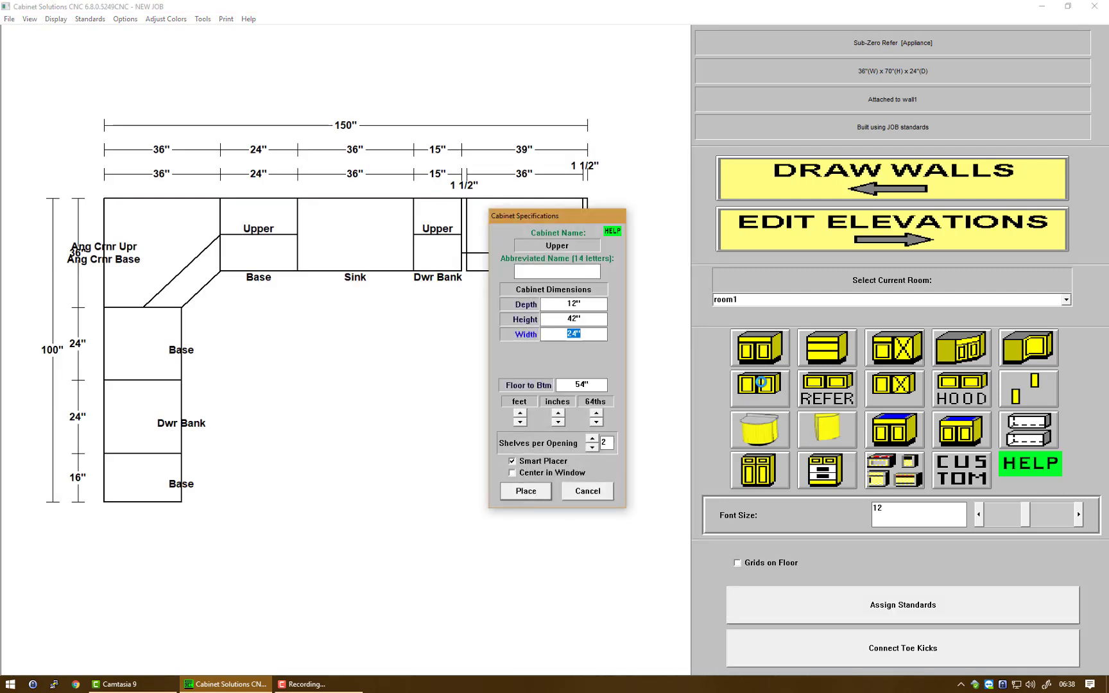
type("16")
left_click(537, 493)
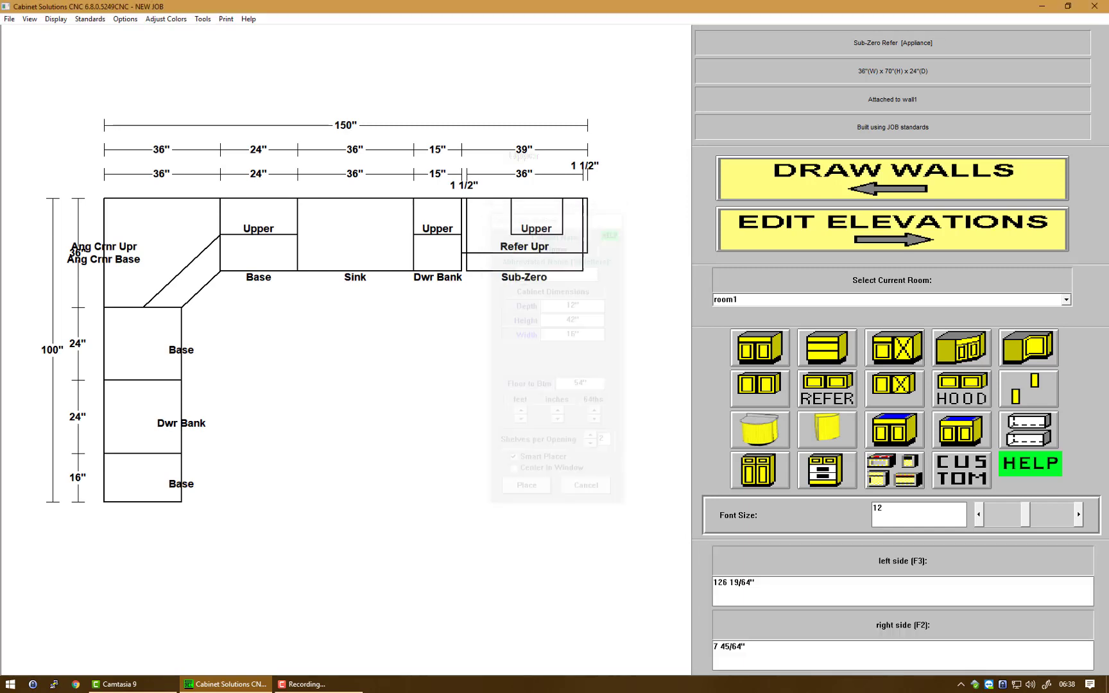
- Place a 48-inch-wide upper cabinet on the 100-inch wall between the corner upper and the 16-inch upper
left_click(764, 391)
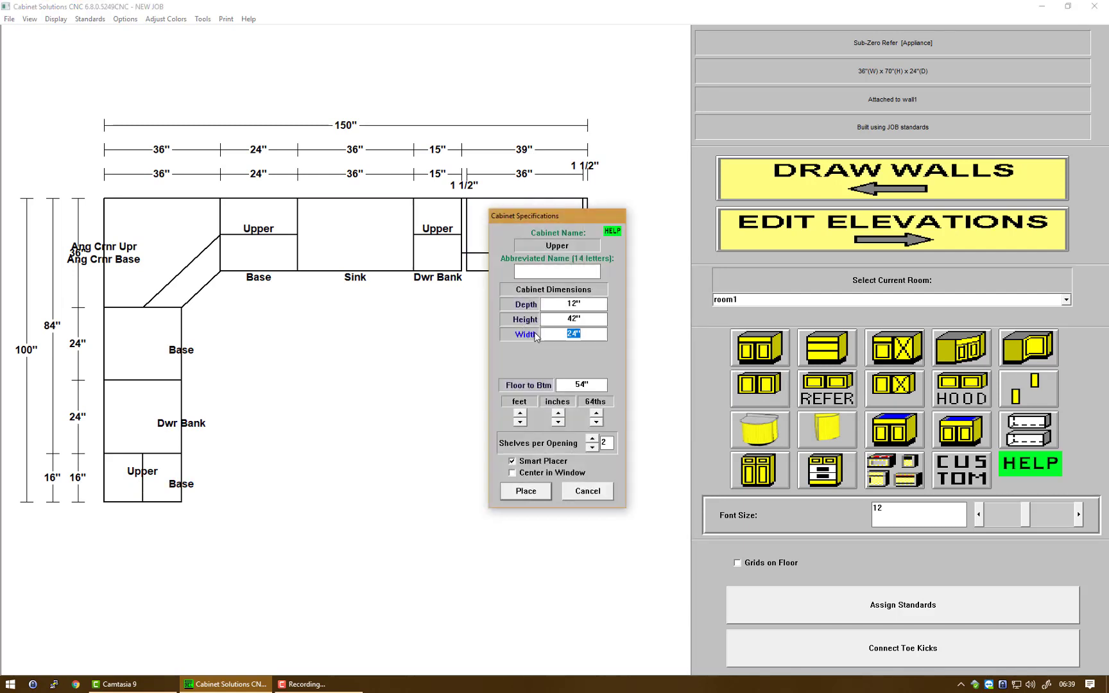
type("48")
left_click(531, 492)
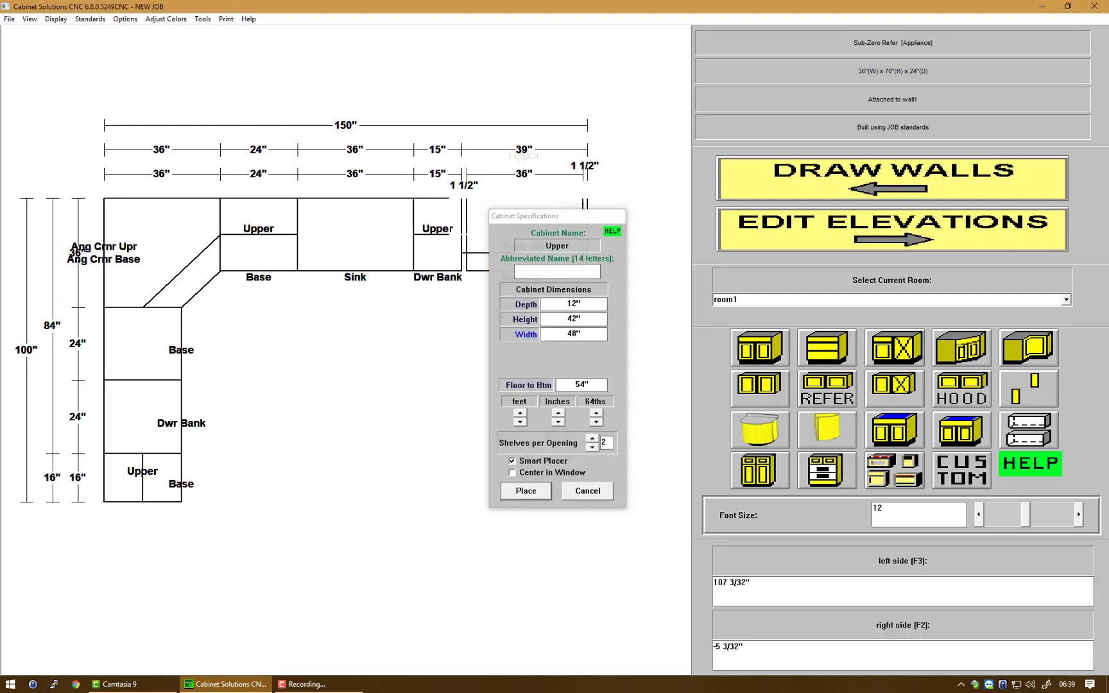
left_click(199, 395)
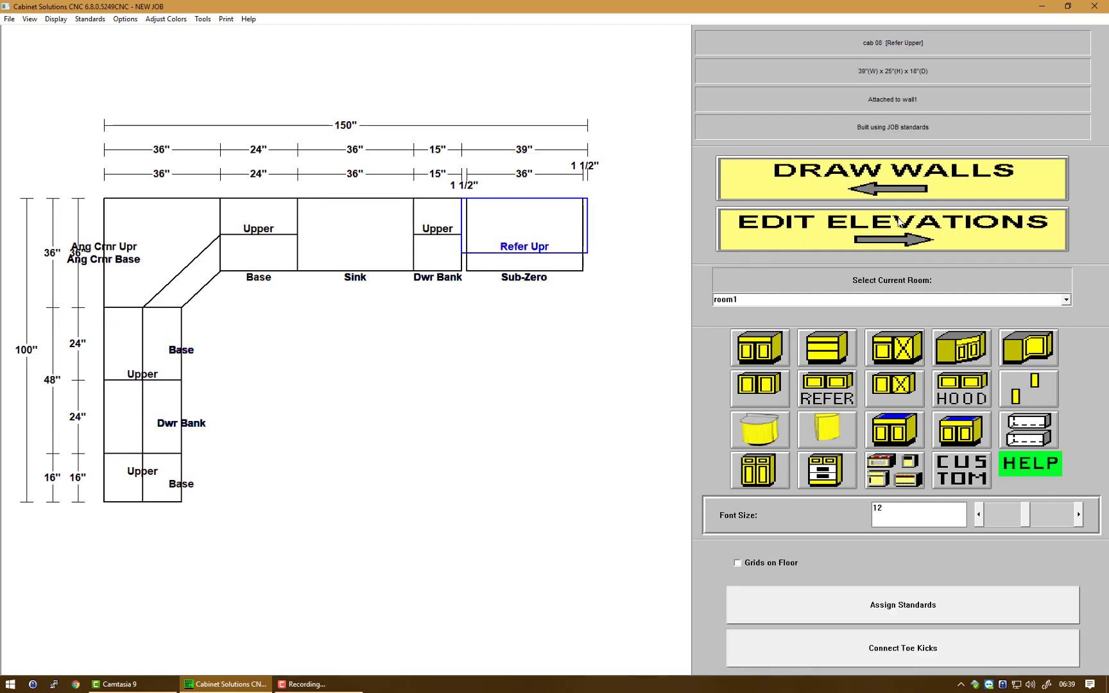
- With the cabinets shown on the floor, draw a horizontal 48-inch wall in the open floor area and make it an island
left_click(843, 187)
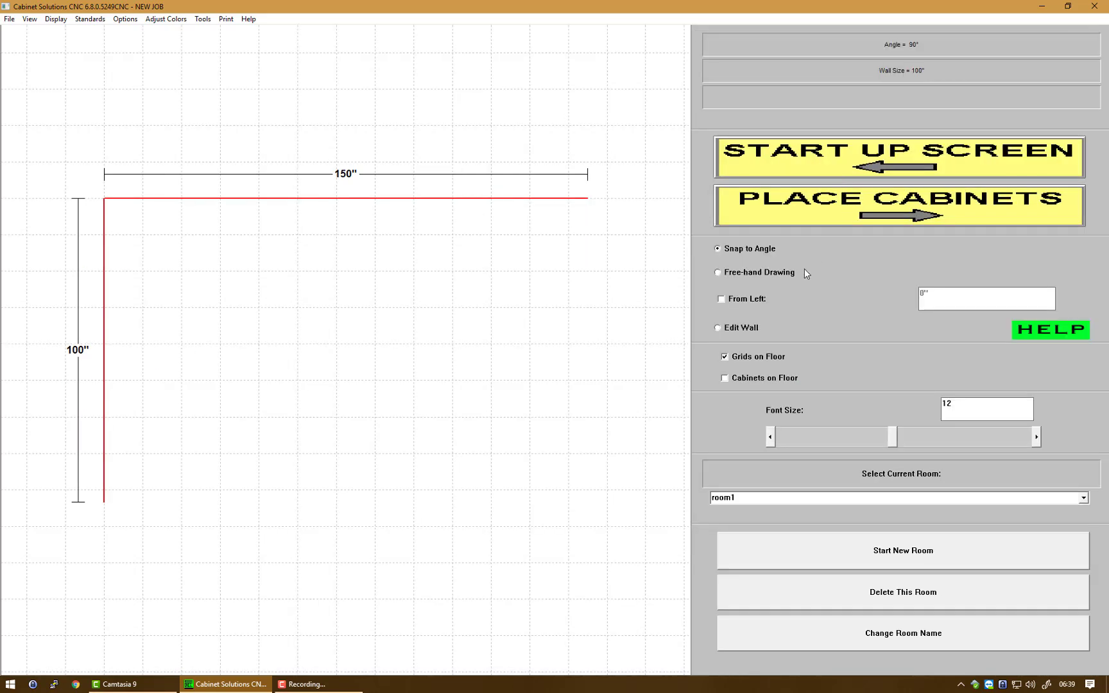
left_click(783, 380)
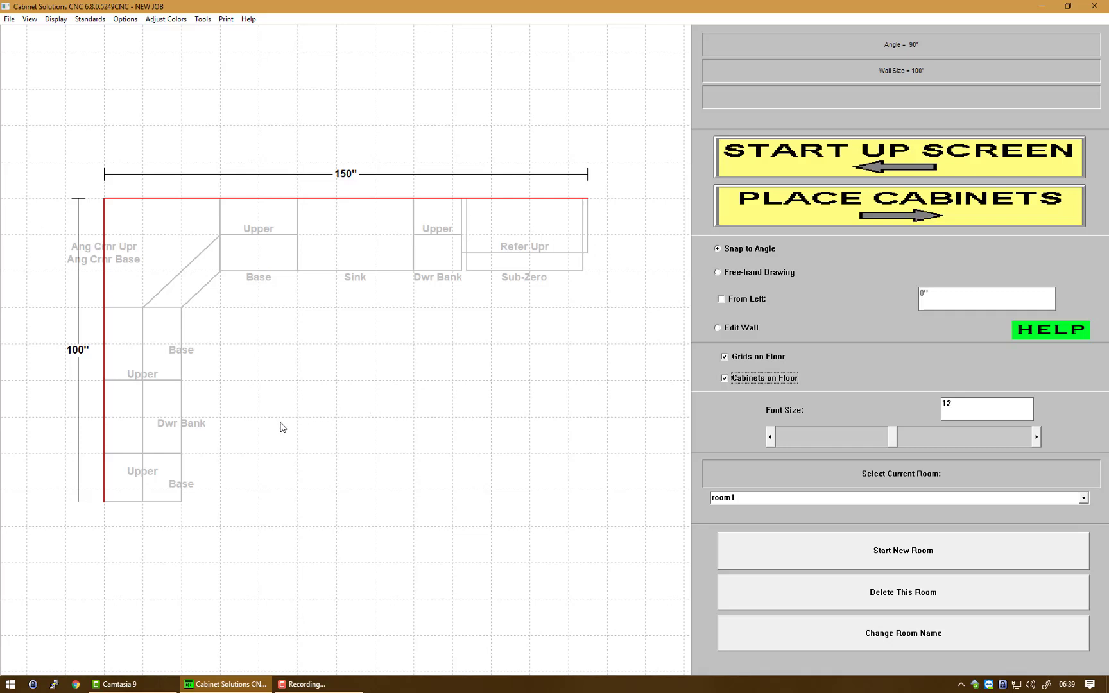
left_click(259, 418)
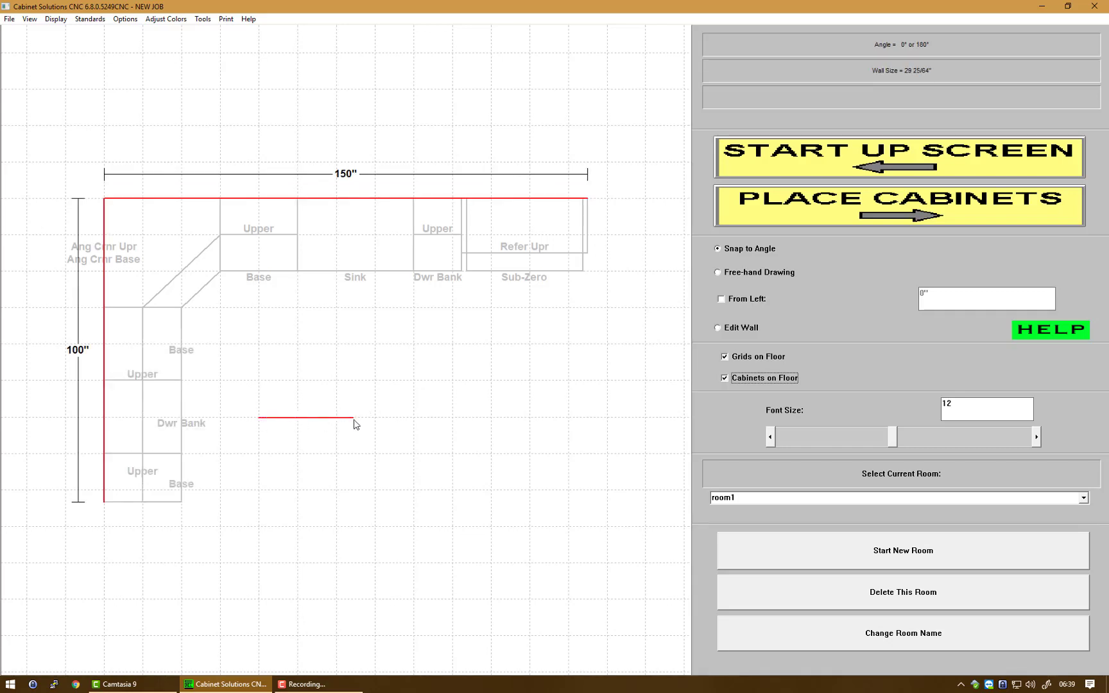
left_click(412, 418)
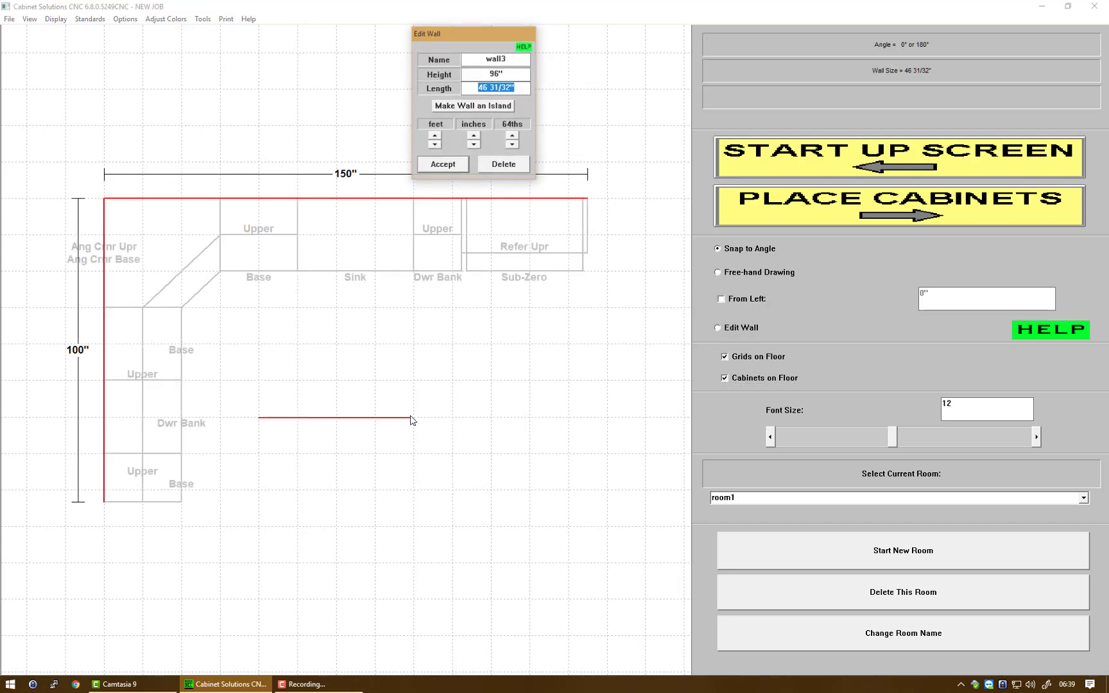
type("4")
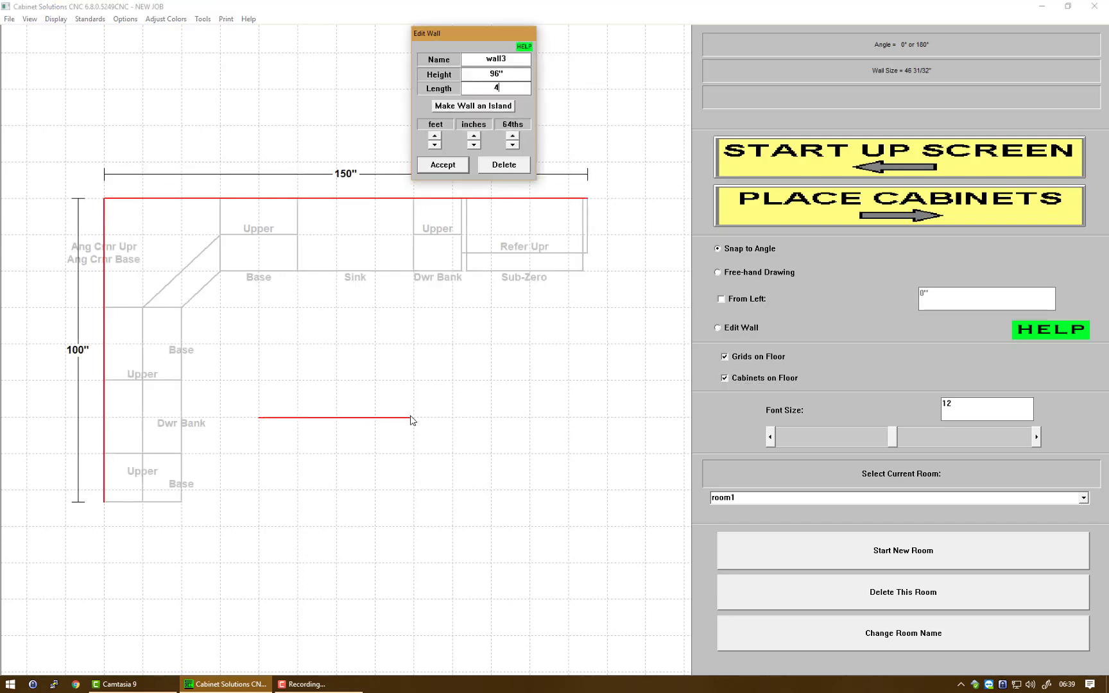
type("8")
left_click(487, 104)
left_click(443, 165)
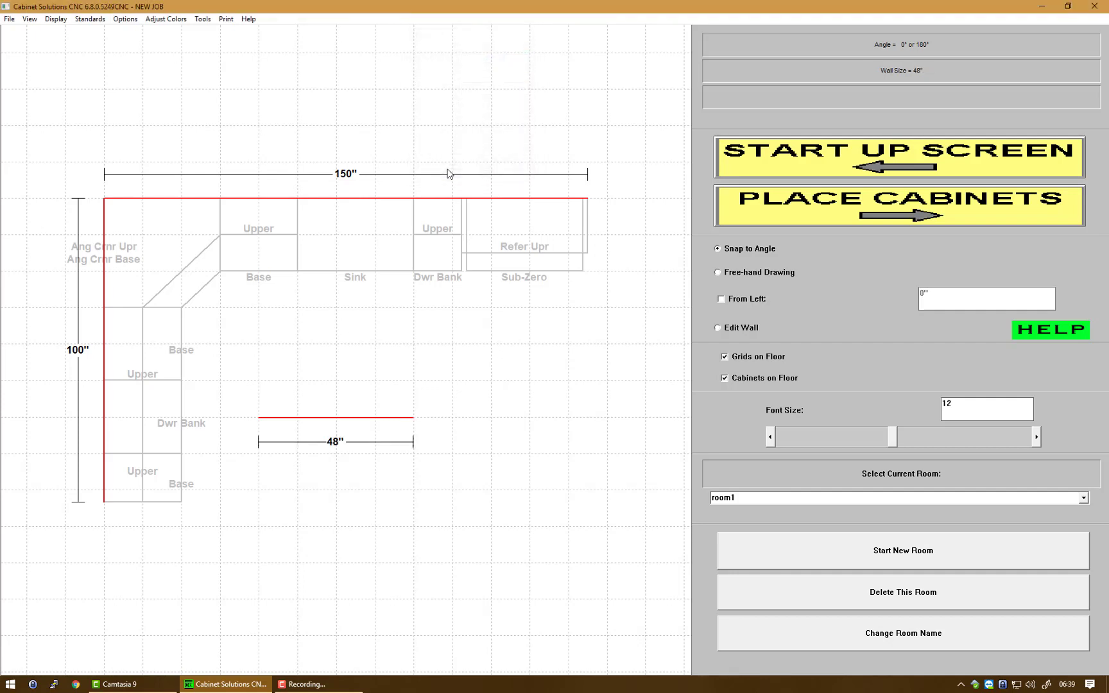
- Inspect the kitchen in the 3-D room view, rotating it toward the refrigerator's open side
left_click(802, 213)
left_click(803, 217)
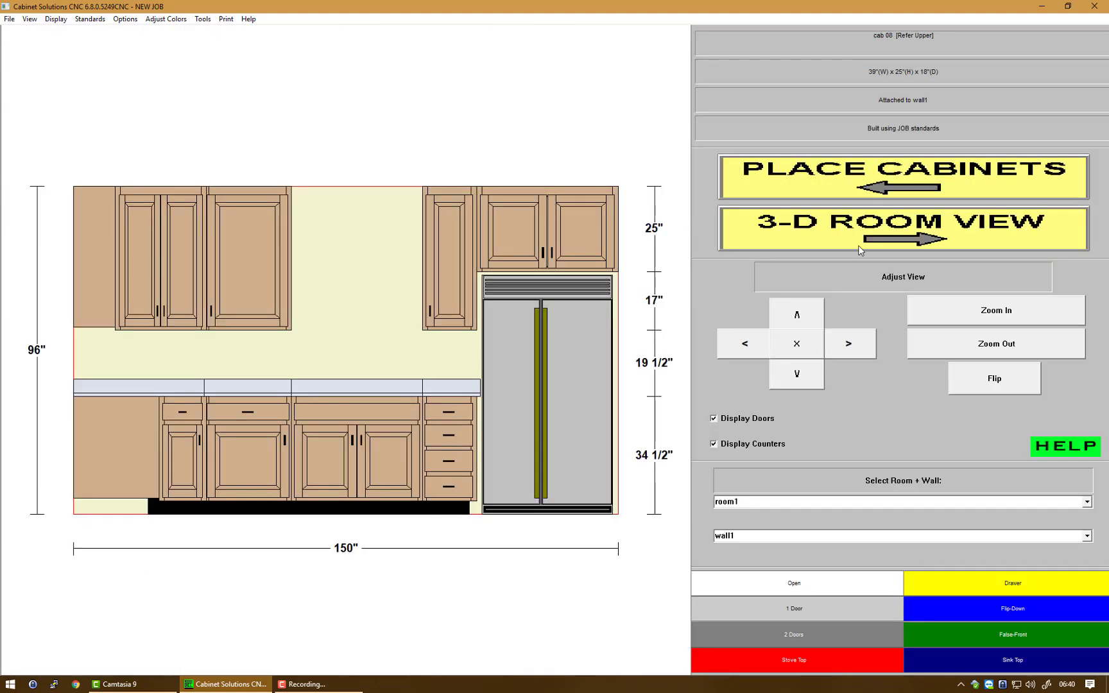
left_click(858, 245)
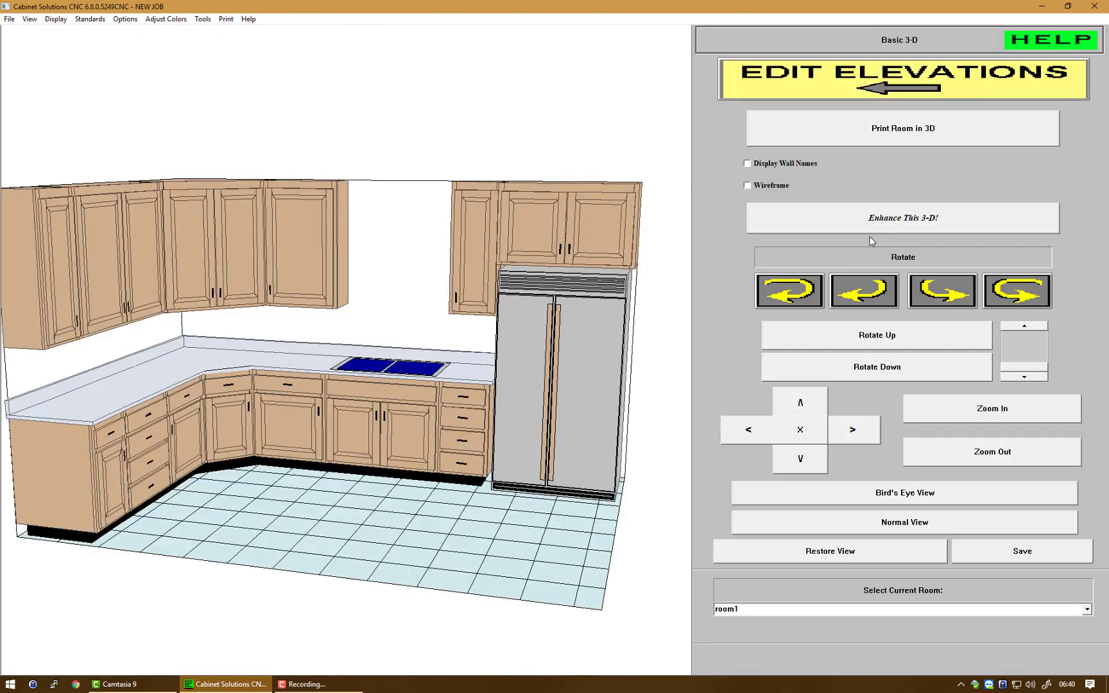
left_click(864, 292)
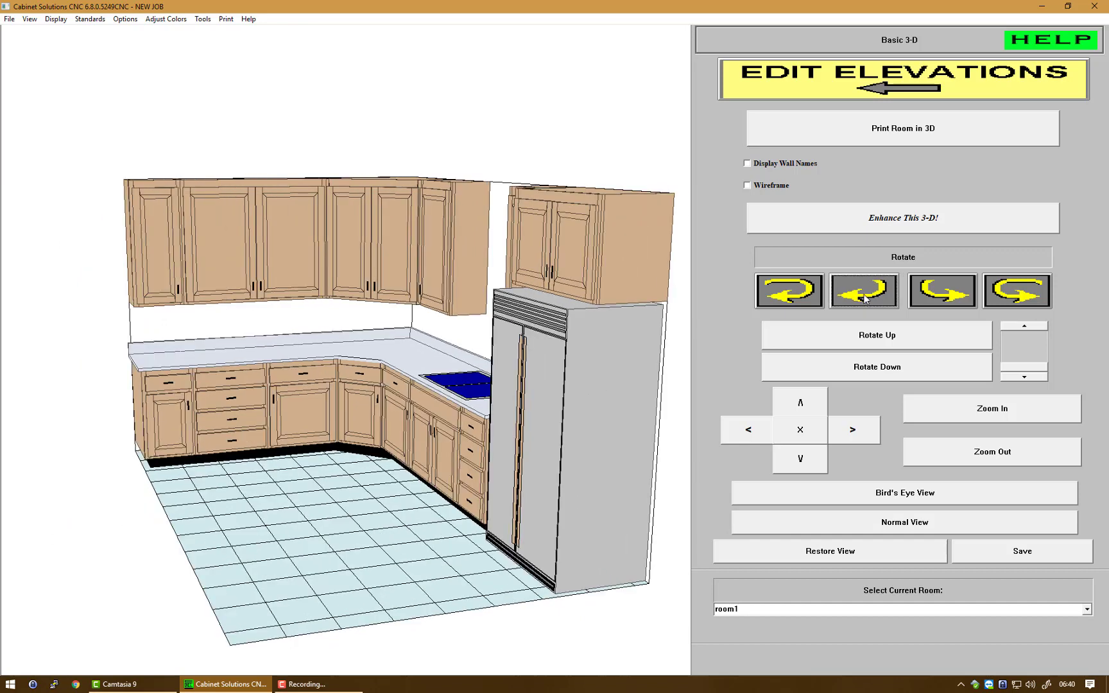
- Place a 24-inch-wide base cabinet on the left half of the island wall
left_click(847, 90)
left_click(851, 185)
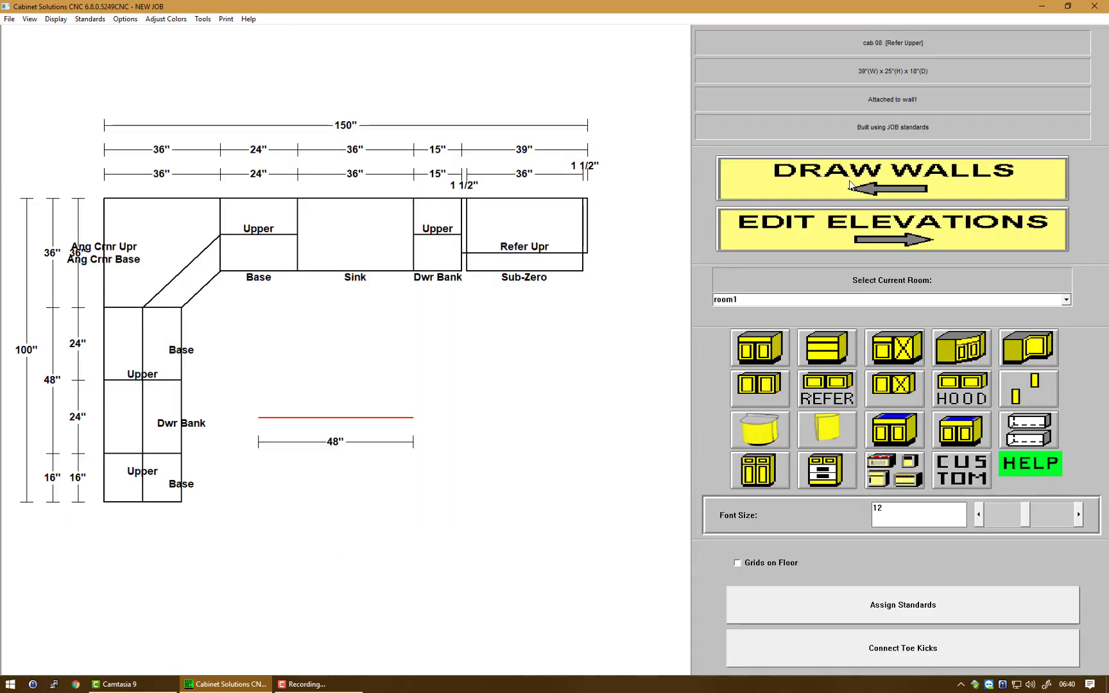
left_click(770, 351)
left_click(526, 491)
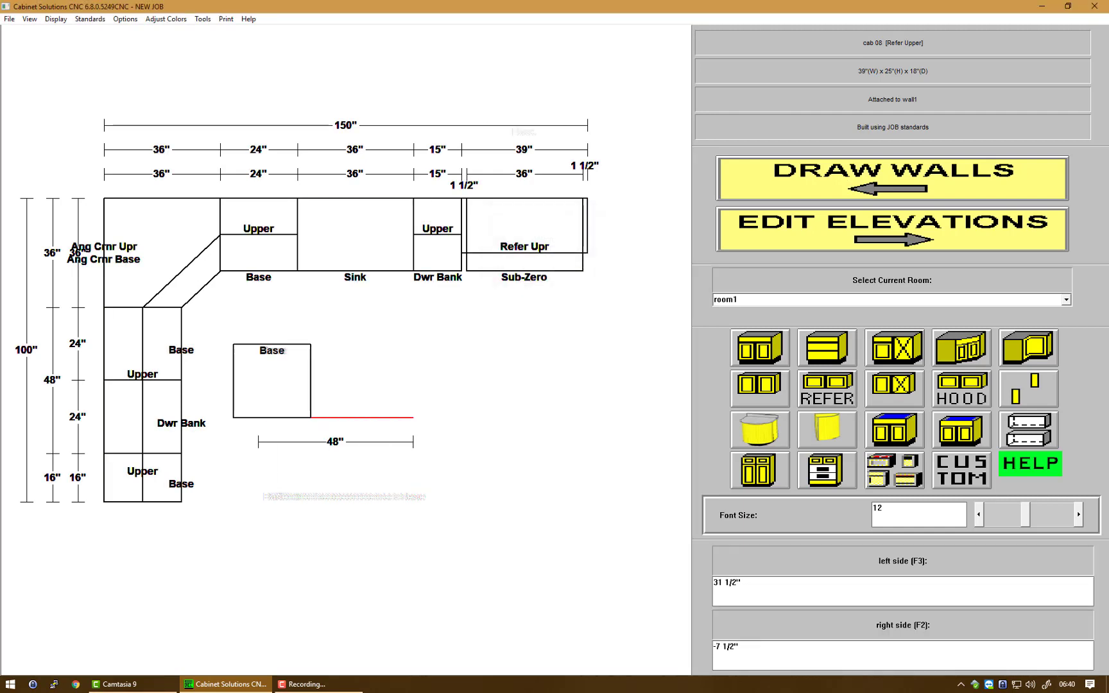
left_click(296, 382)
left_click(524, 260)
- Place a 24-inch-wide drawer bank on the island wall beside its base cabinet
left_click(827, 347)
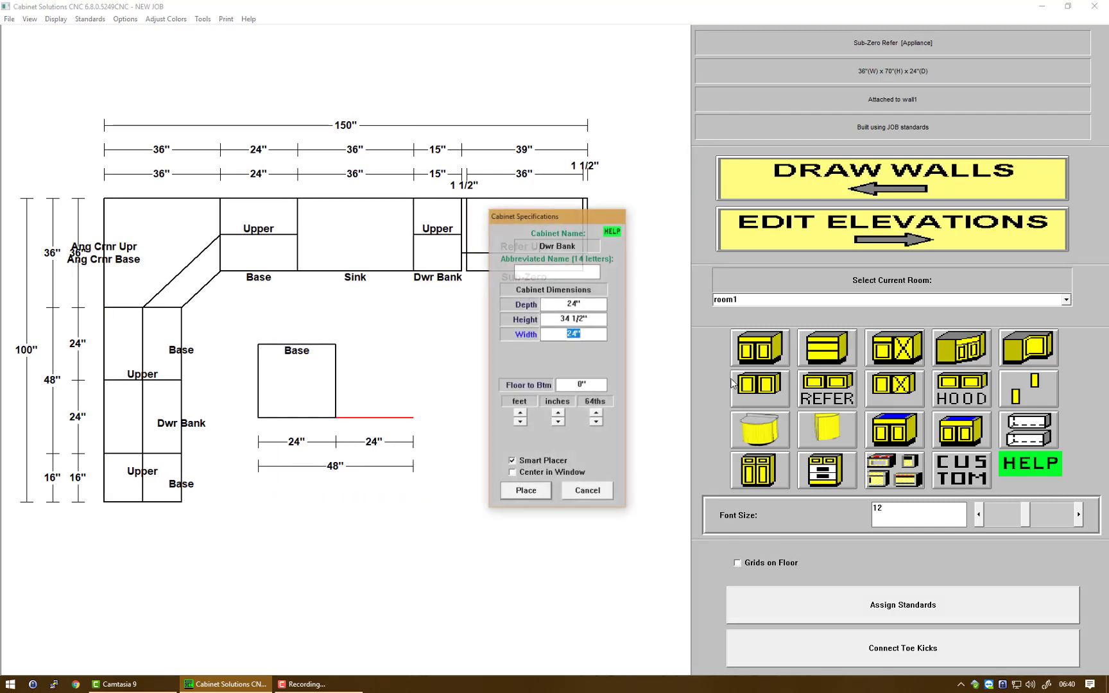
left_click(538, 491)
left_click(375, 382)
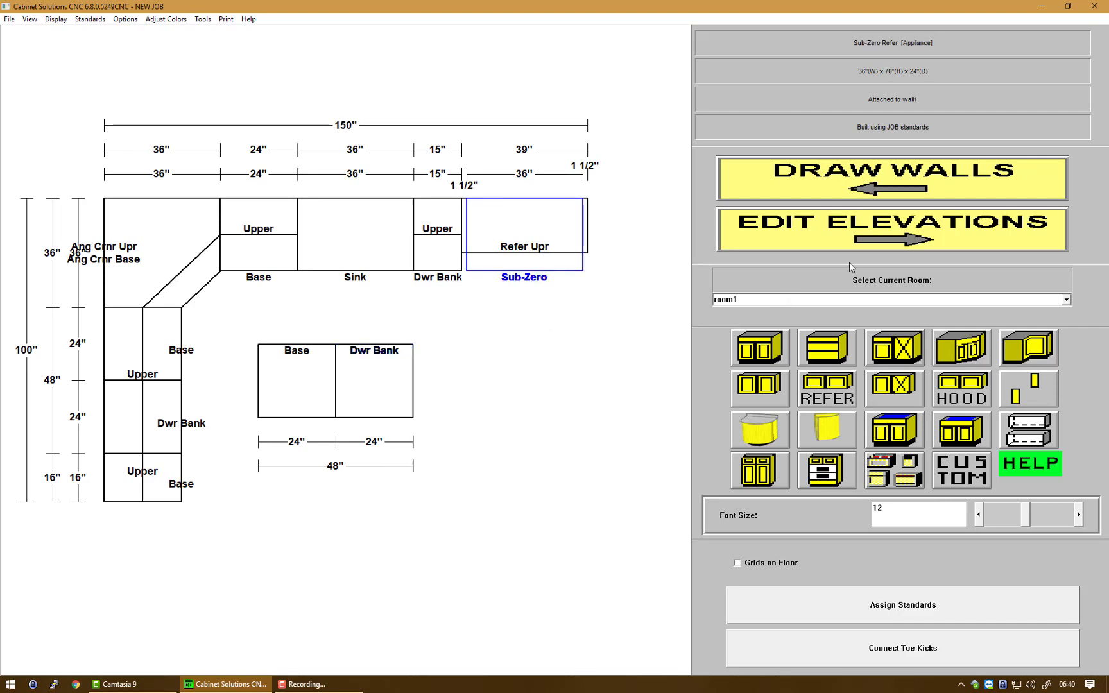
- Check the island cabinets in the 3-D room view
left_click(849, 234)
left_click(855, 238)
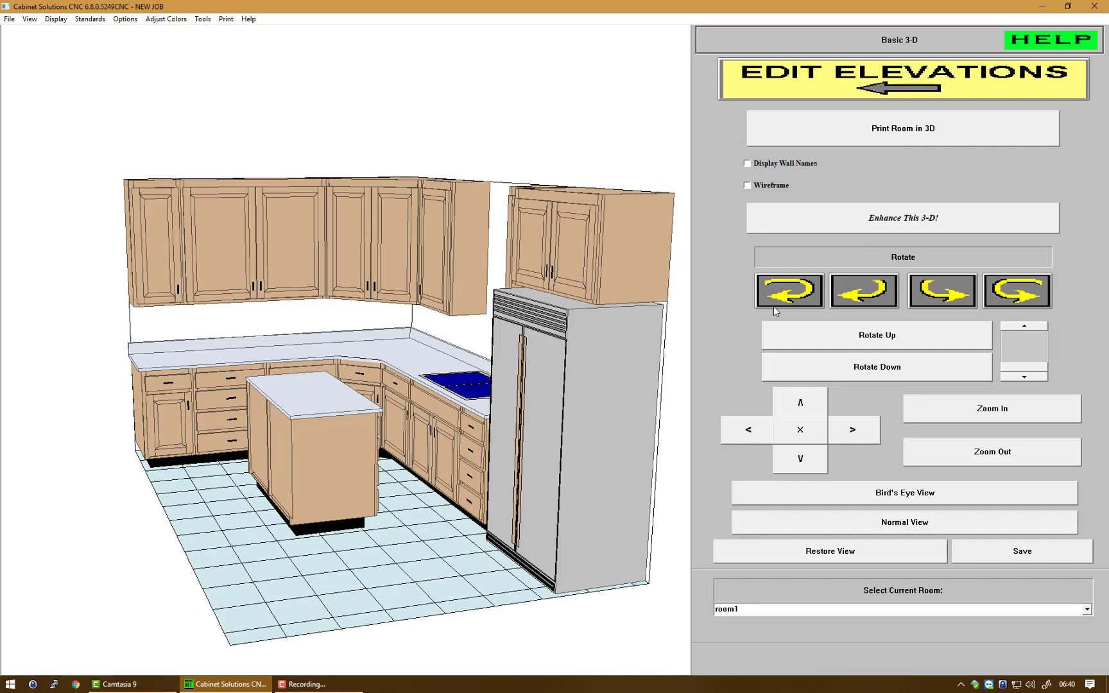
left_click(859, 77)
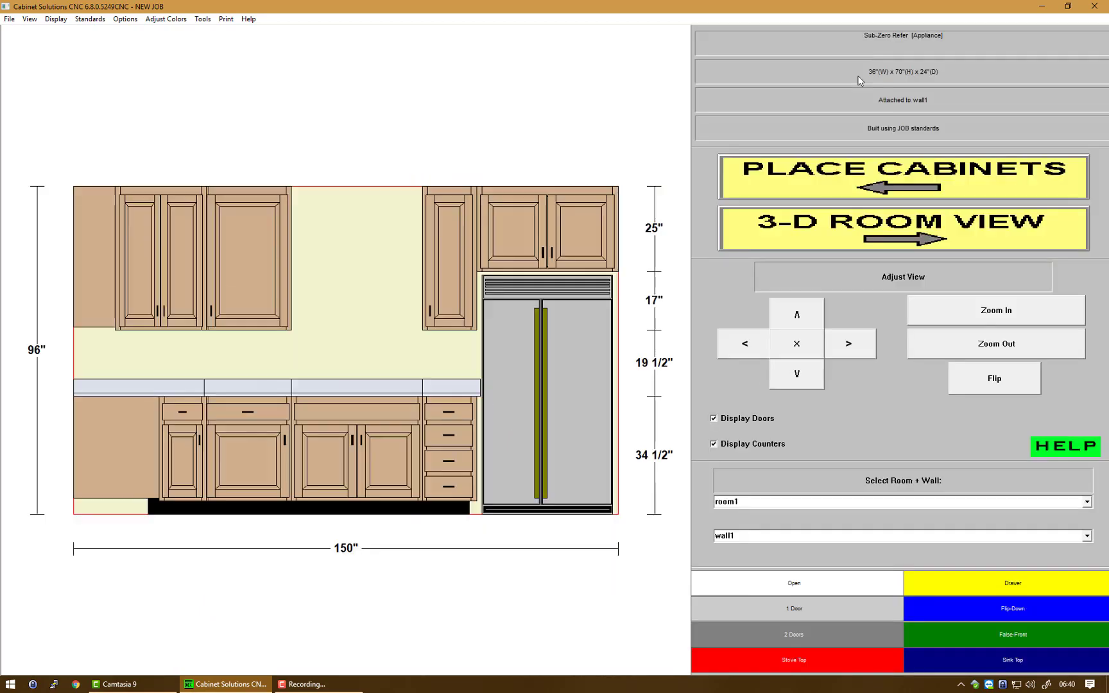
- Customize the refrigerator upper so the stile and end on both its left and right sides are sent to the floor
left_click(859, 174)
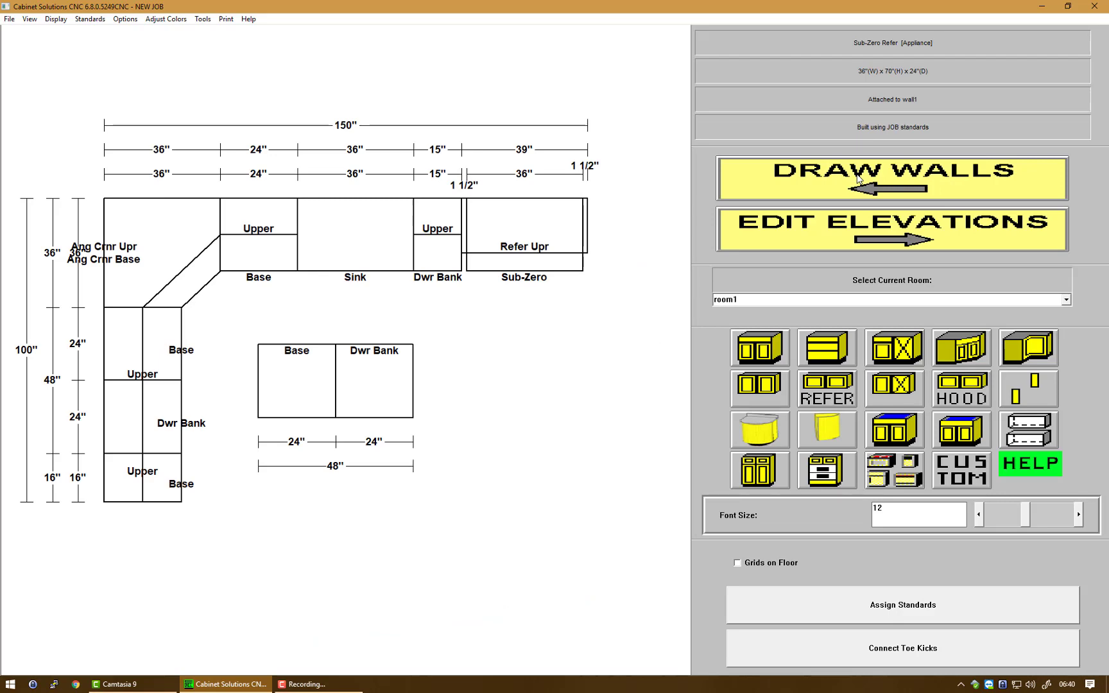
left_click(489, 218)
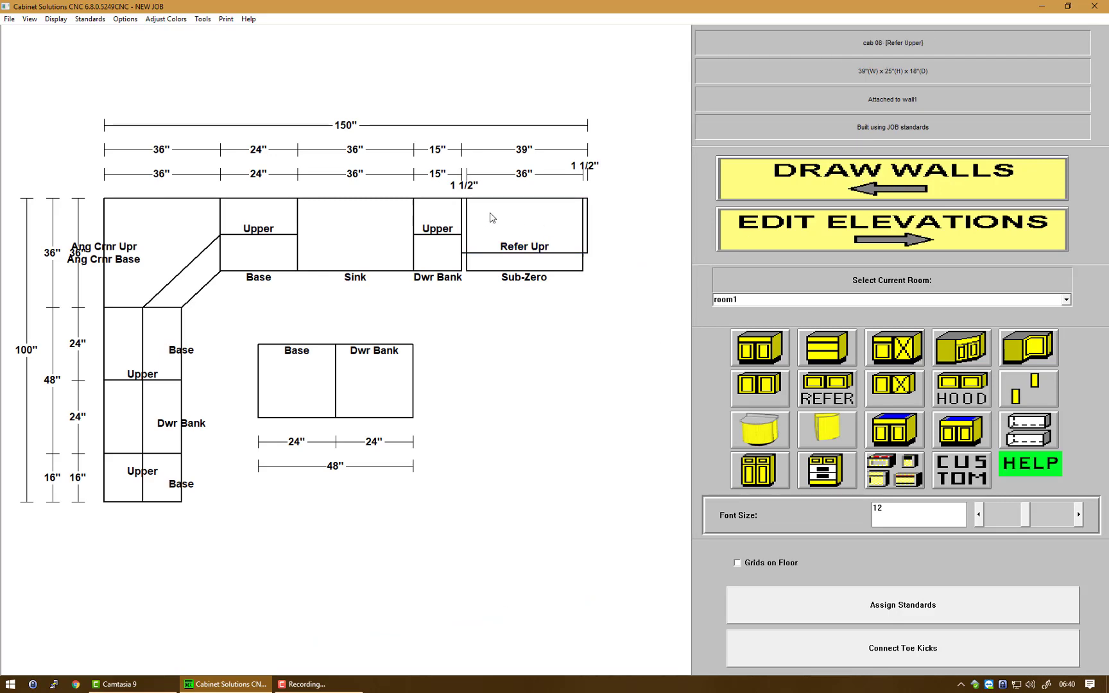
left_click(570, 479)
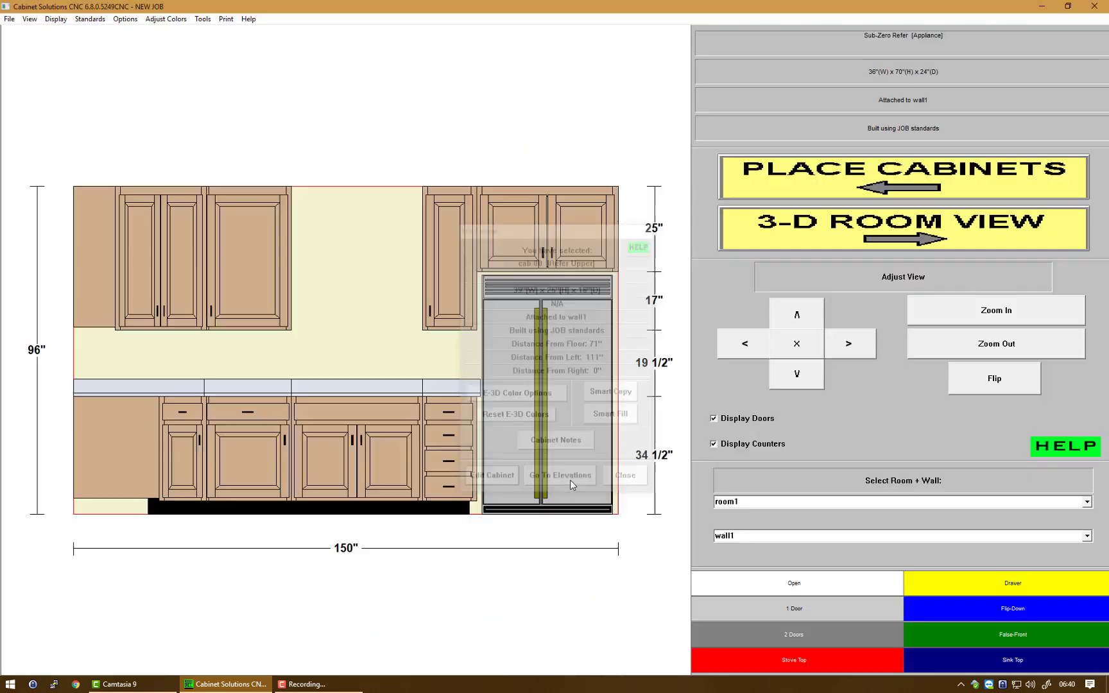
double_click(556, 229)
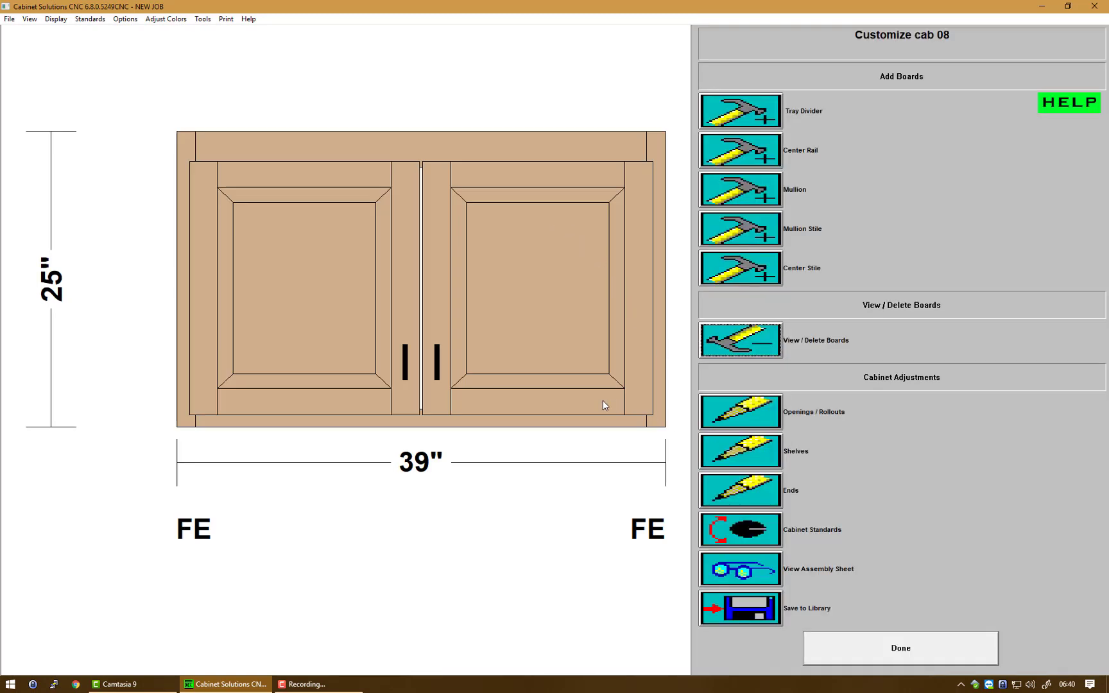
left_click(748, 497)
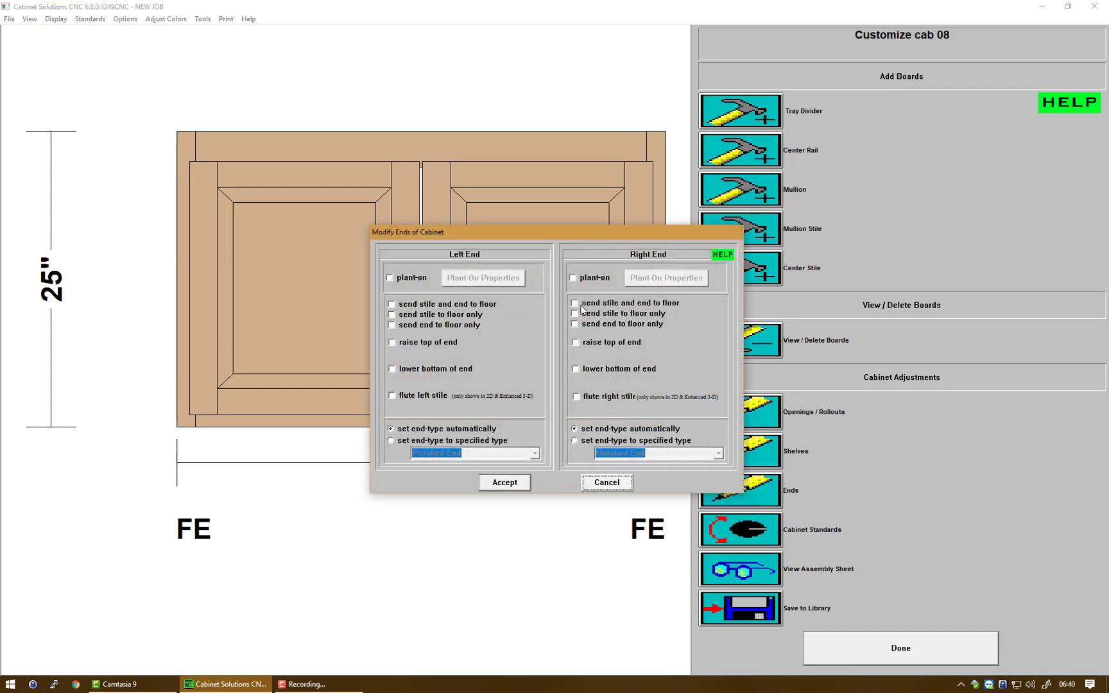
left_click(633, 304)
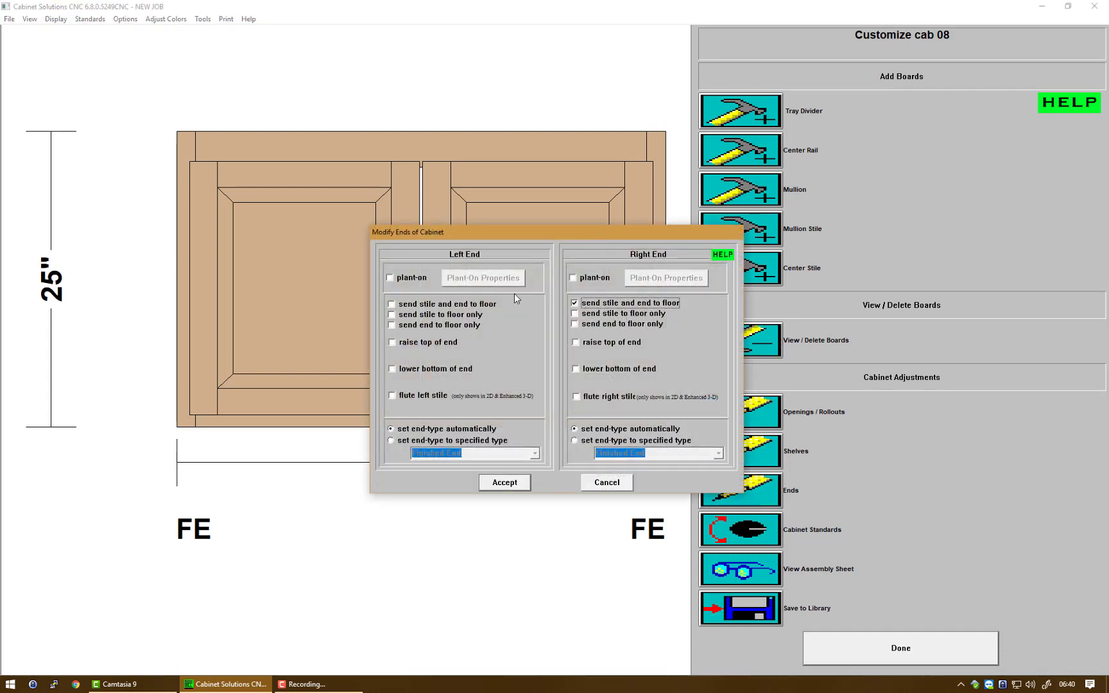
left_click(453, 305)
left_click(499, 483)
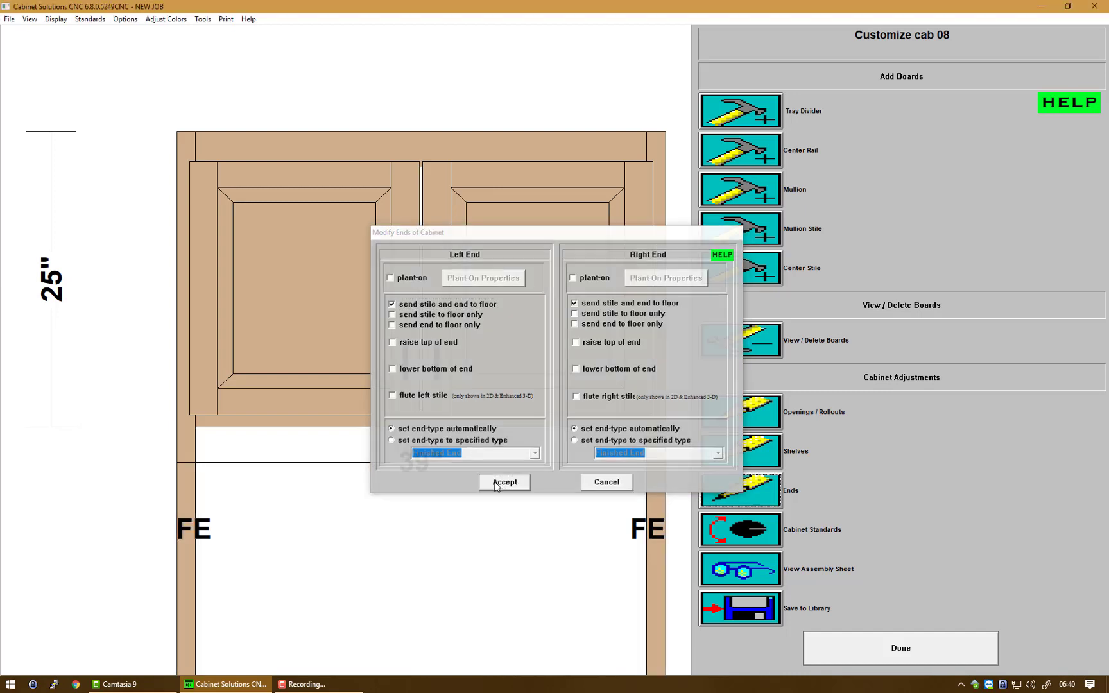
left_click(840, 644)
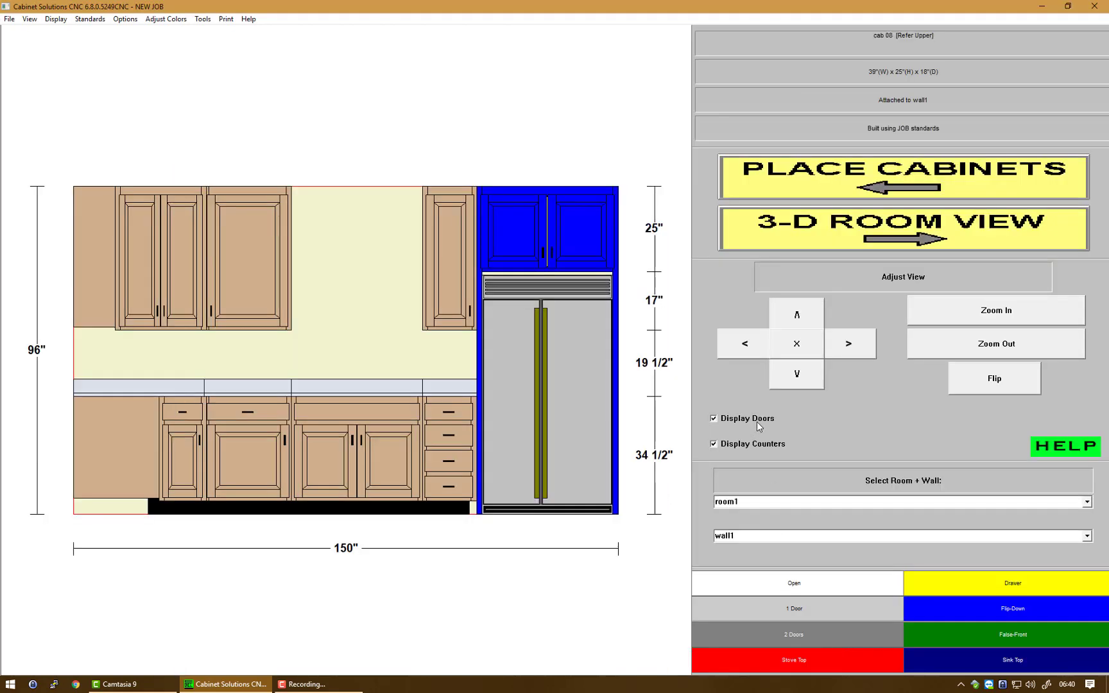
left_click(558, 334)
- Change the drawer opening of the 24-inch base next to the corner on the 100-inch wall to Stove Top and view the room in 3-D
left_click(762, 179)
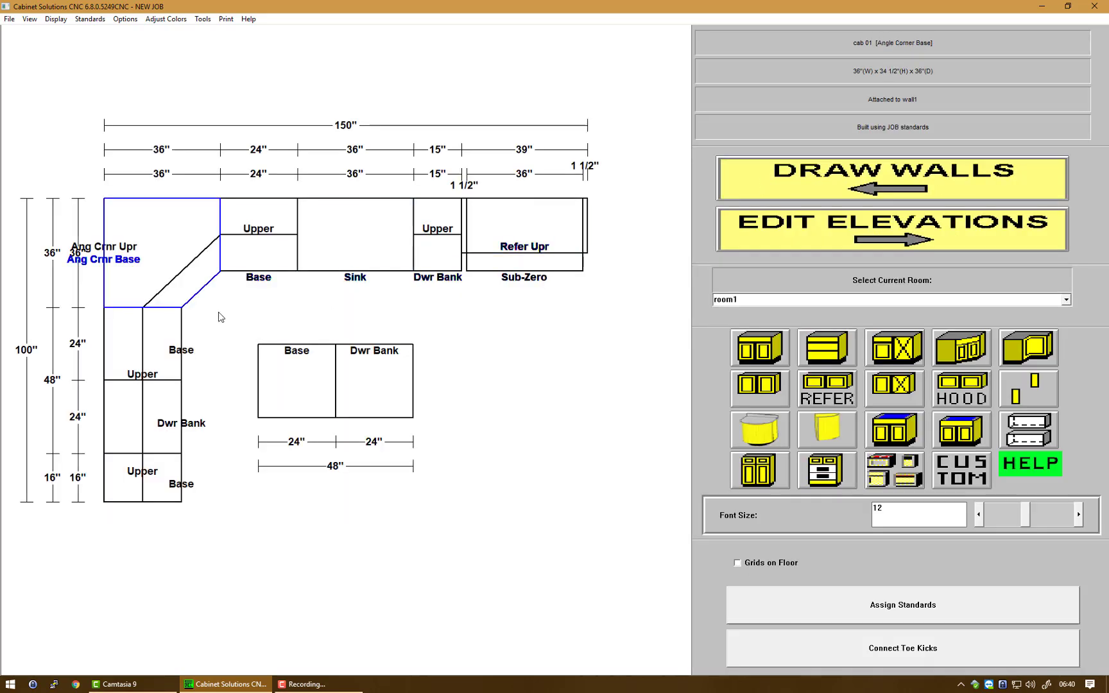
left_click(172, 350)
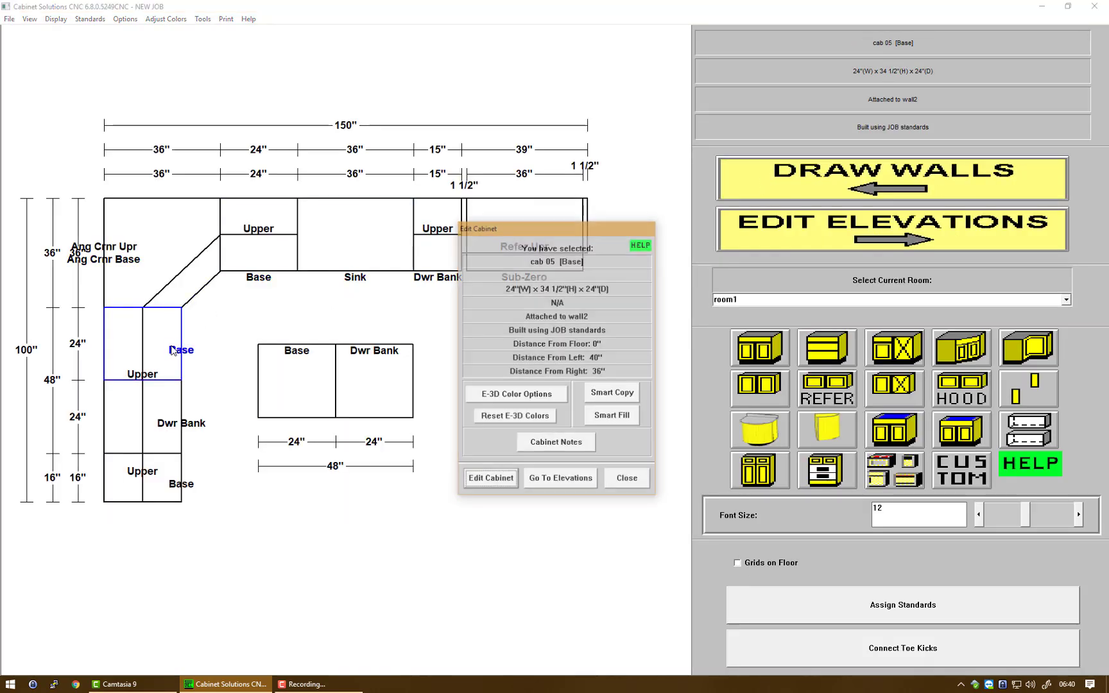
left_click(560, 480)
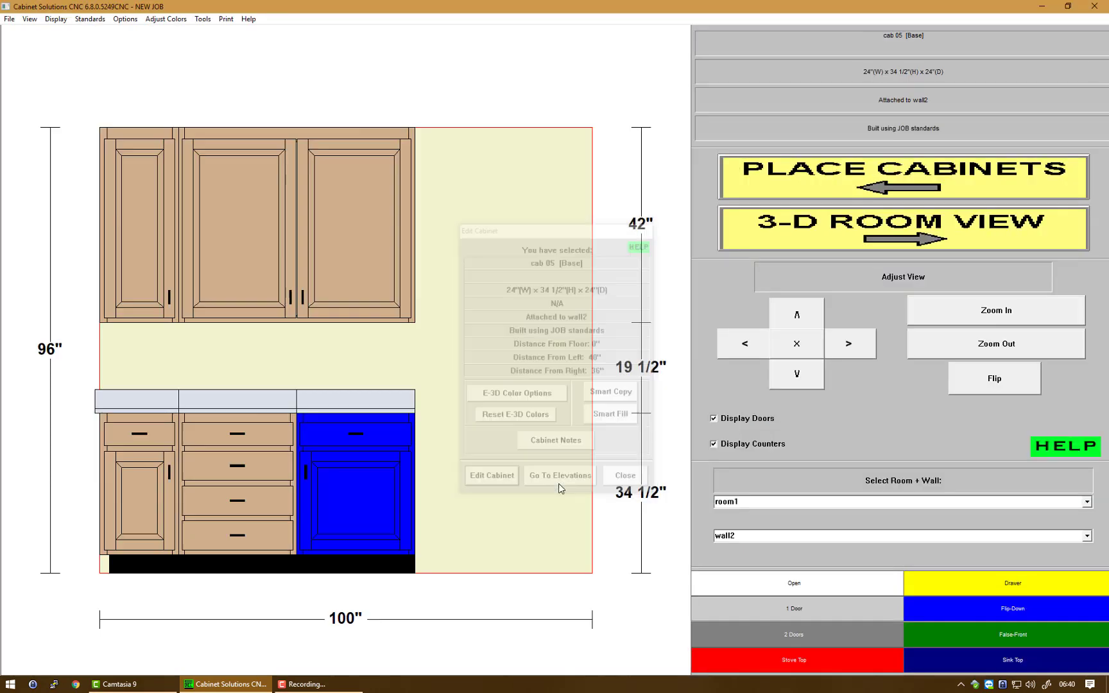
left_click(327, 431)
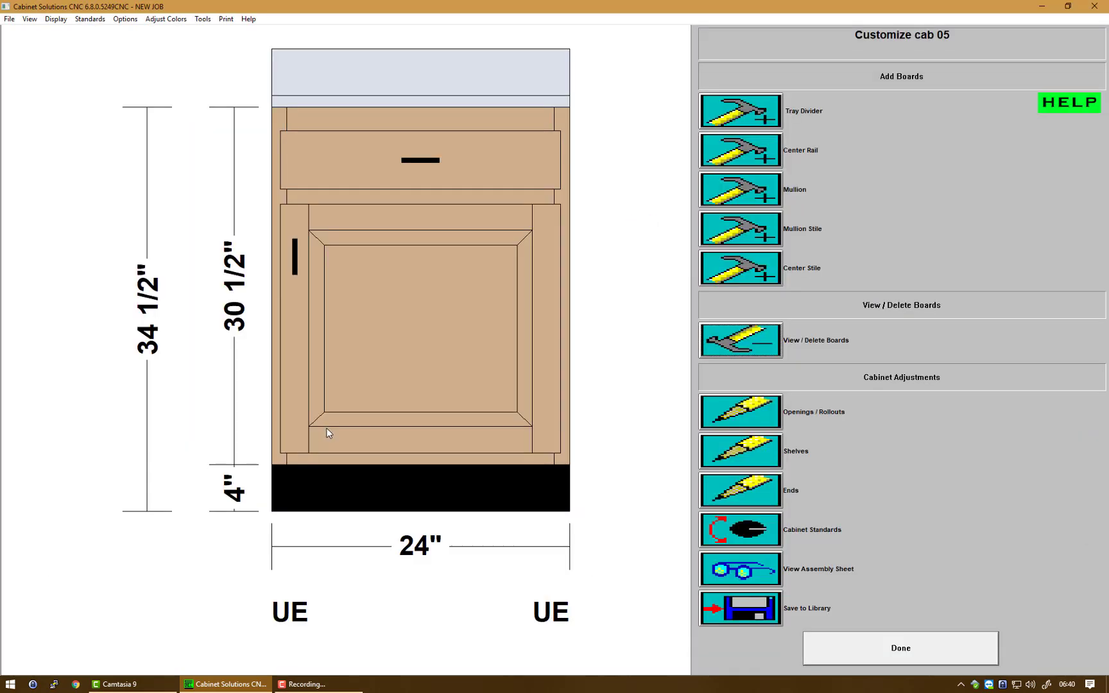
left_click(763, 411)
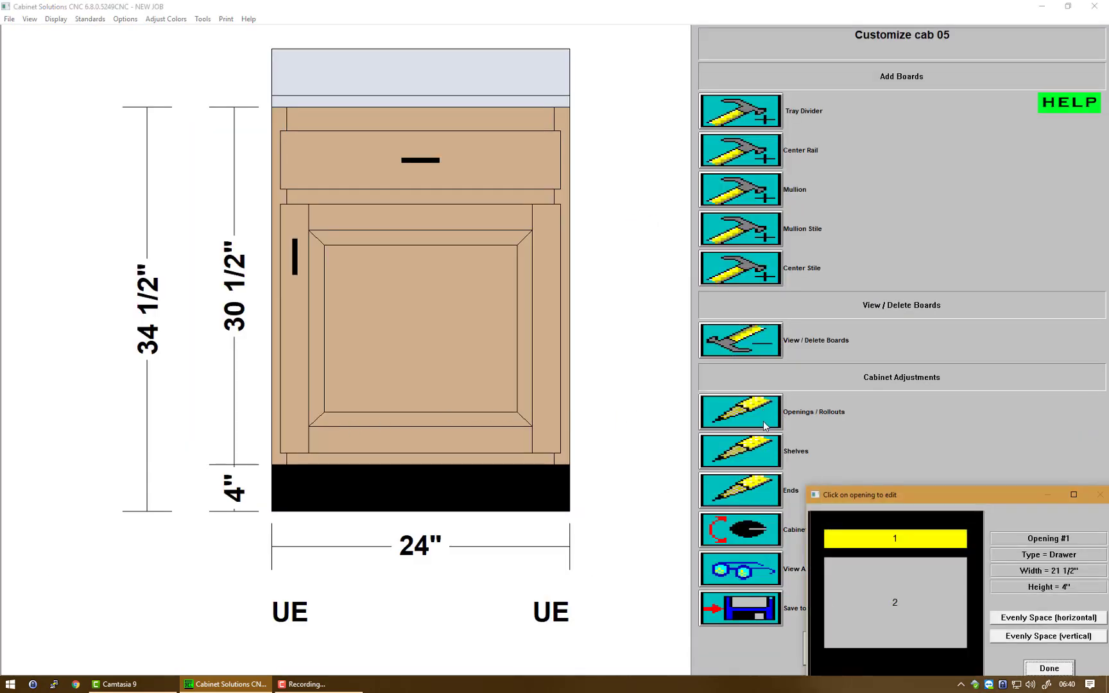
left_click(866, 541)
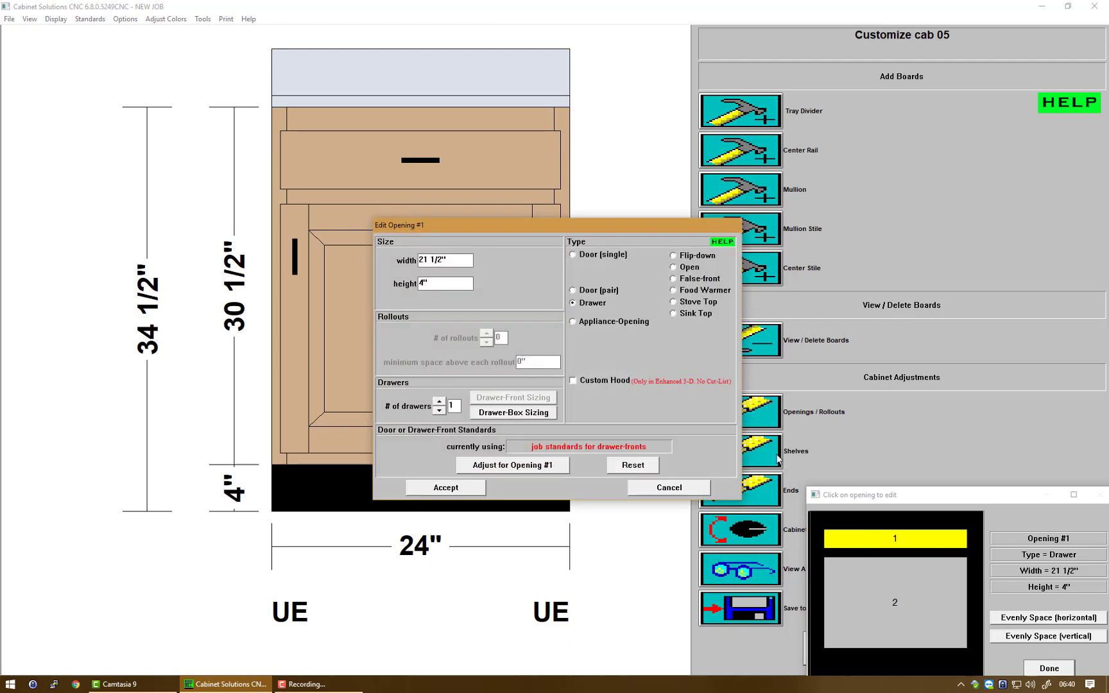
left_click(675, 303)
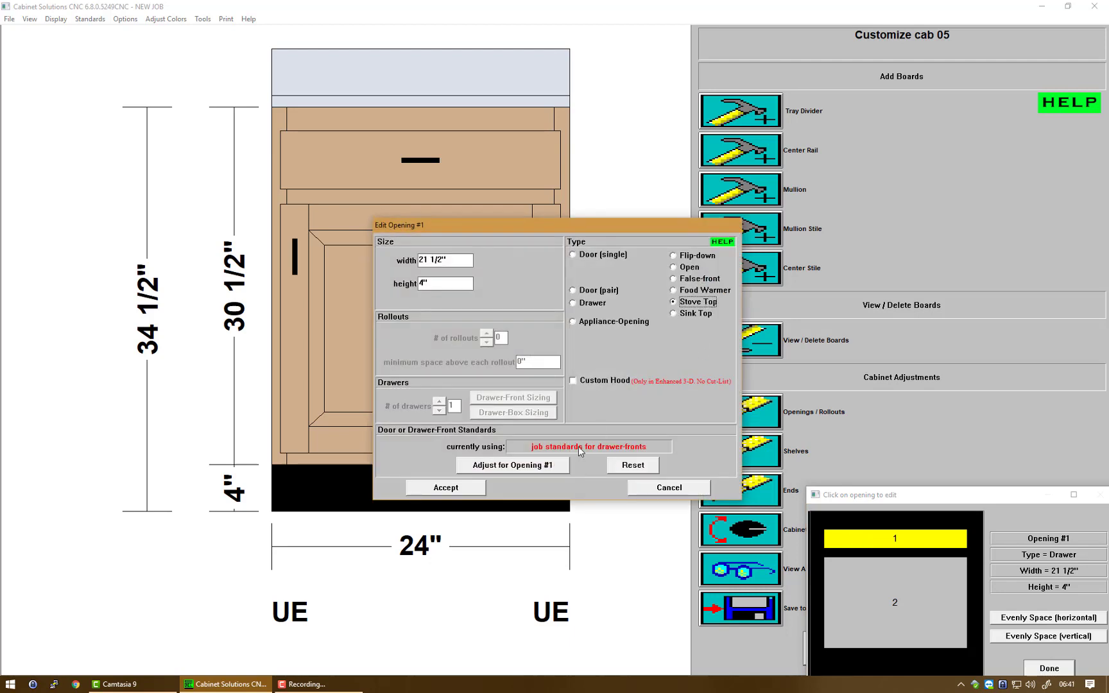
left_click(463, 490)
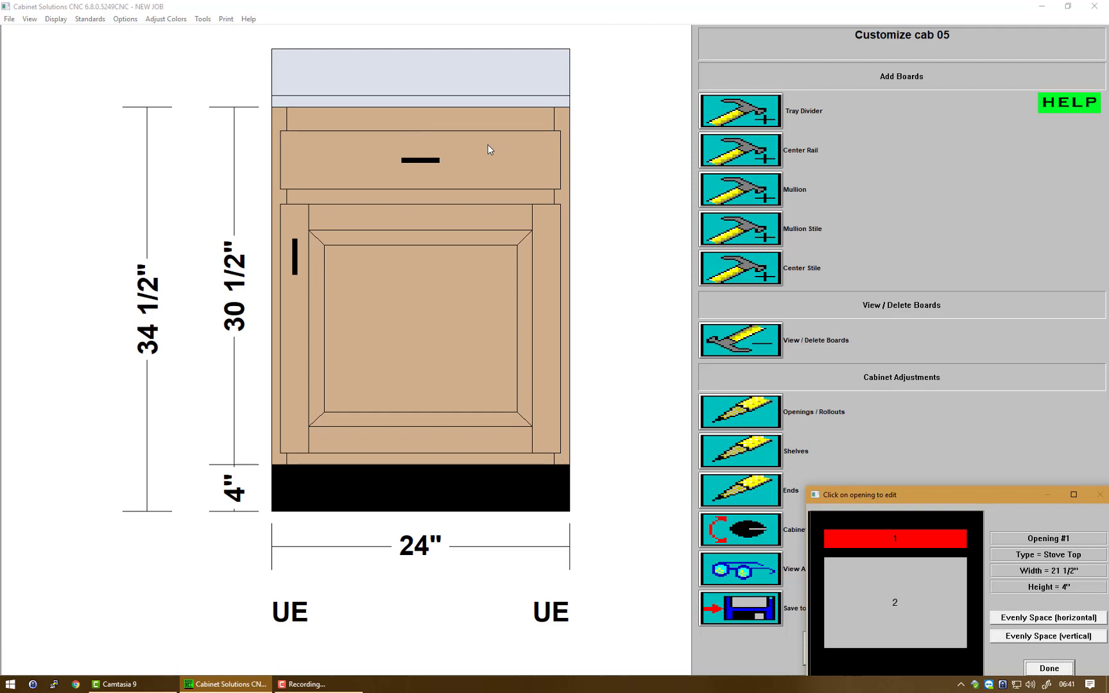
left_click(1066, 670)
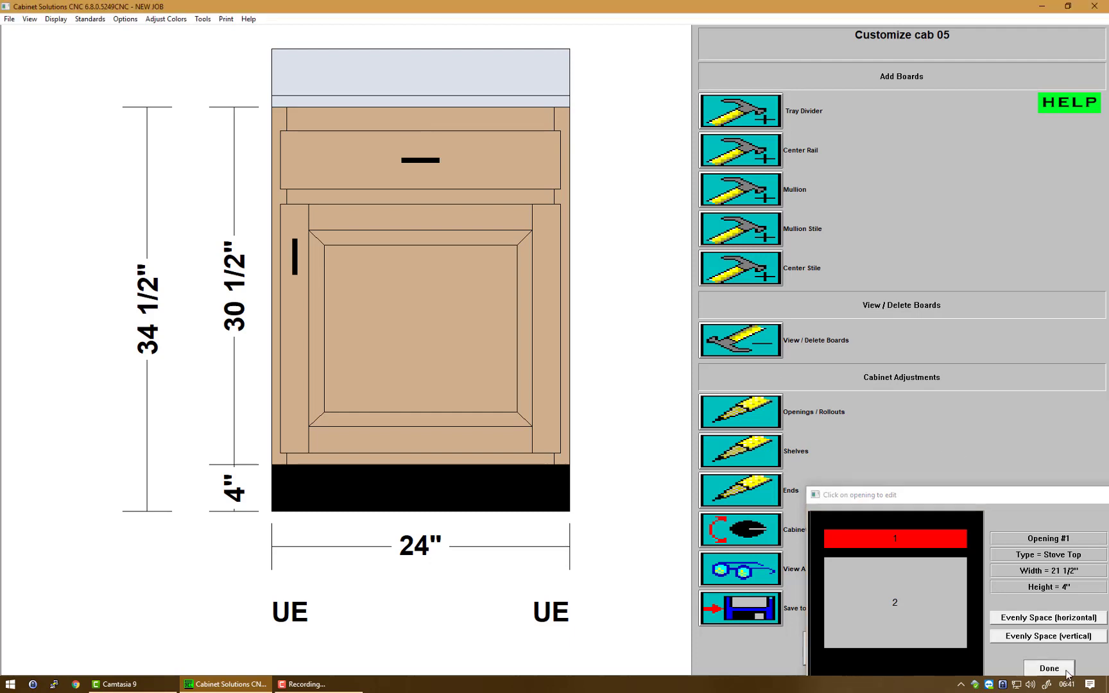
left_click(902, 650)
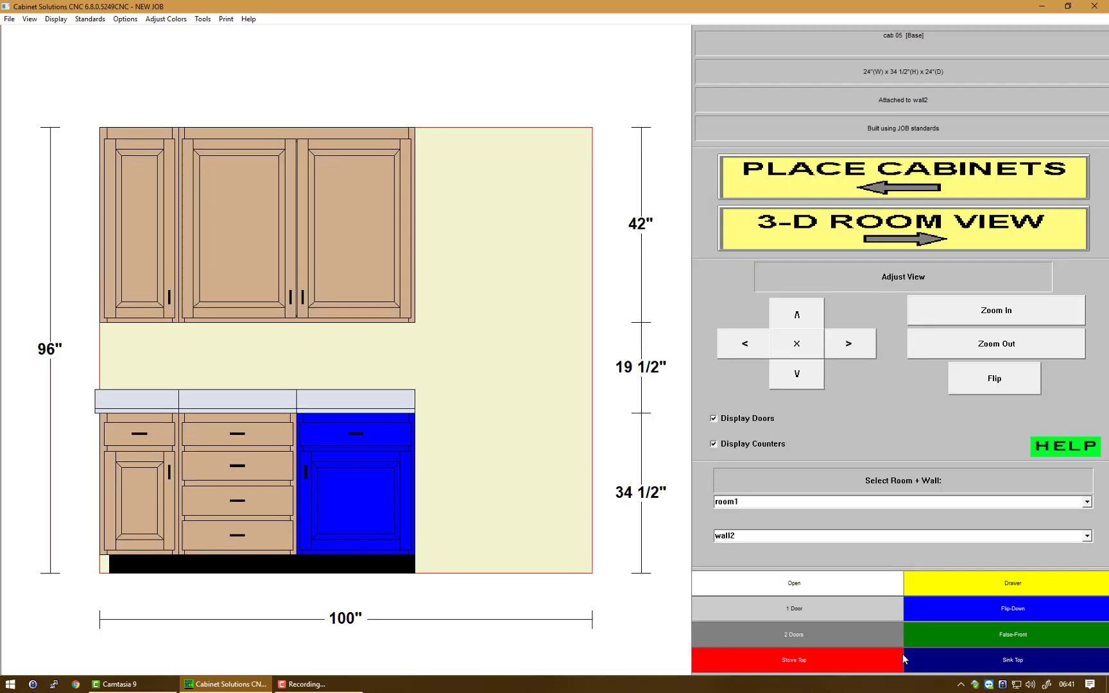
left_click(939, 242)
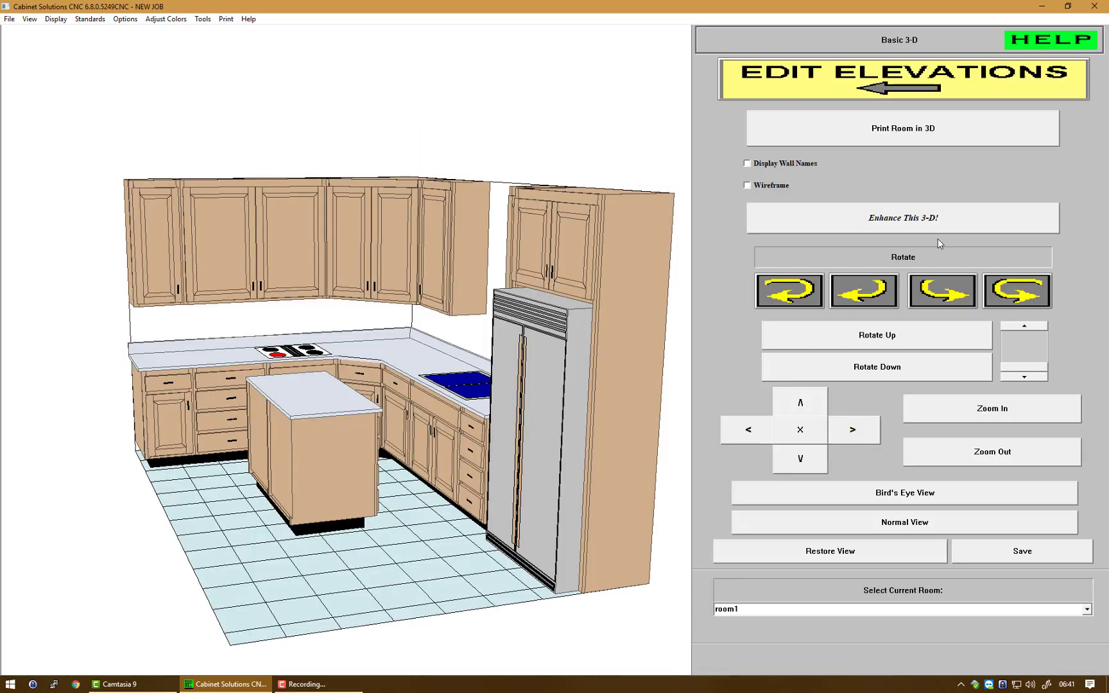